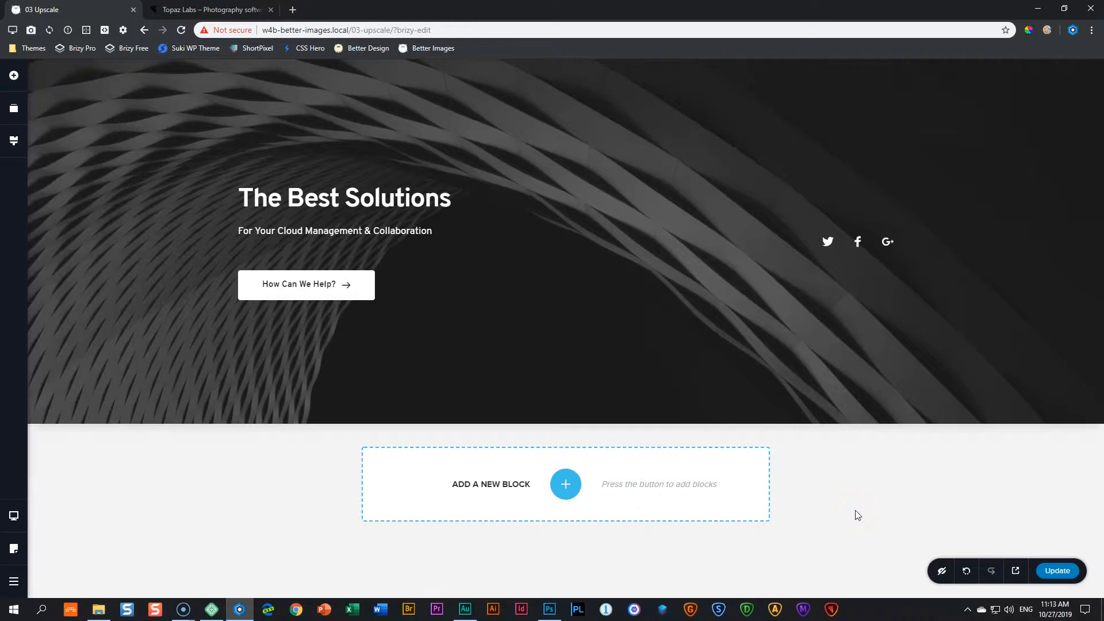
# Step: Examine the downloaded book images in the Downloads folder, including the books 300px file details
pyautogui.click(832, 502)
pyautogui.click(99, 610)
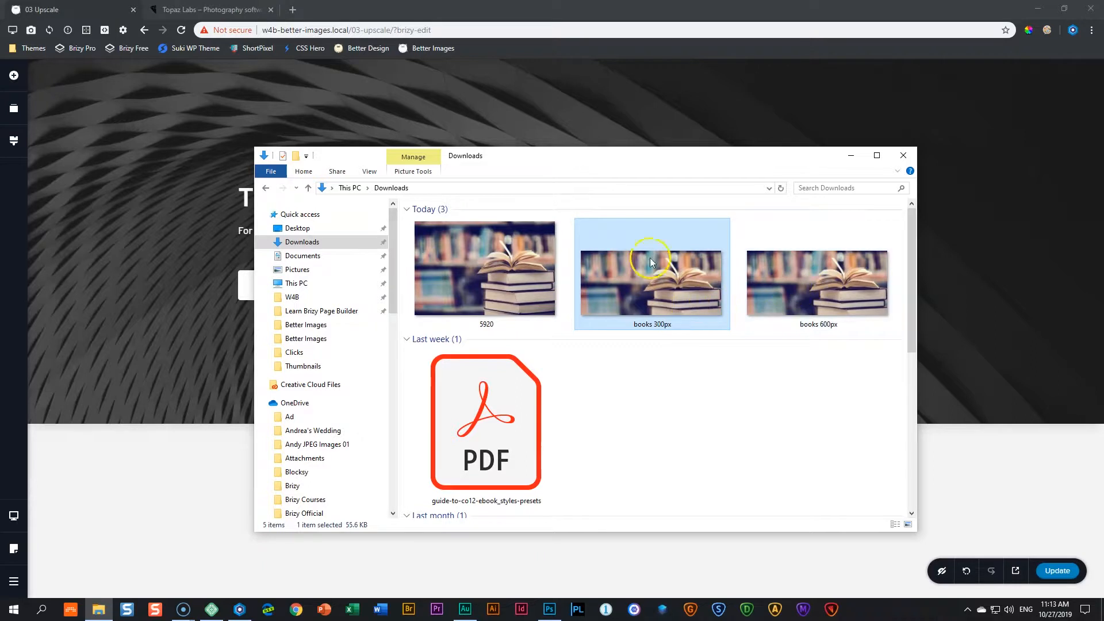
pyautogui.moveTo(851, 299)
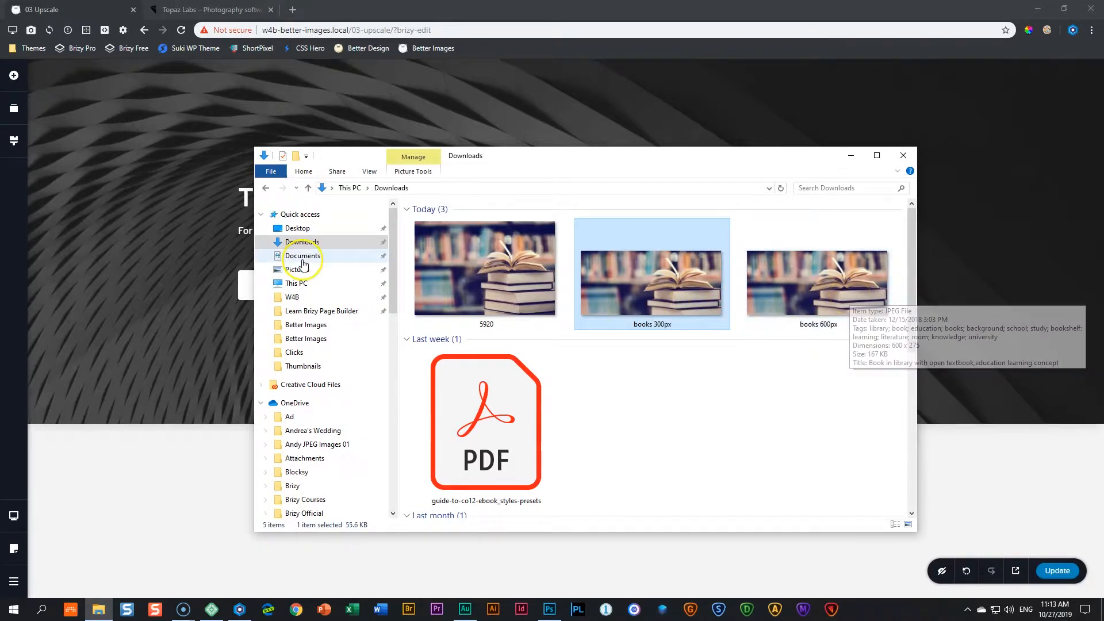
pyautogui.click(191, 248)
pyautogui.click(707, 163)
# Step: Replace the hero section's background image by uploading books 600px from the Downloads folder
pyautogui.click(1069, 95)
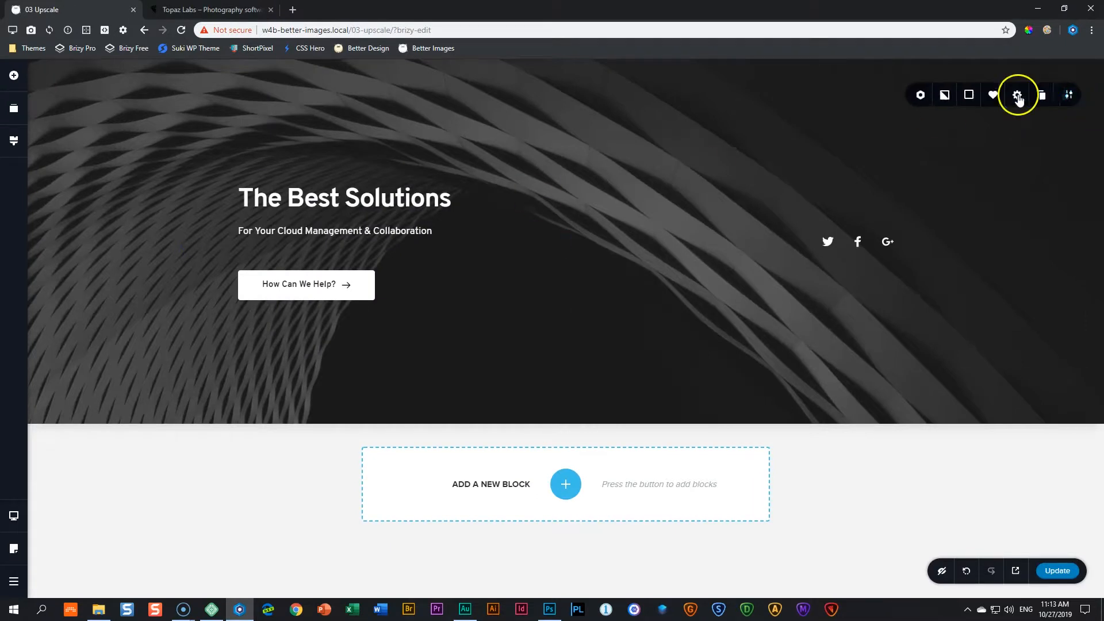
pyautogui.click(944, 96)
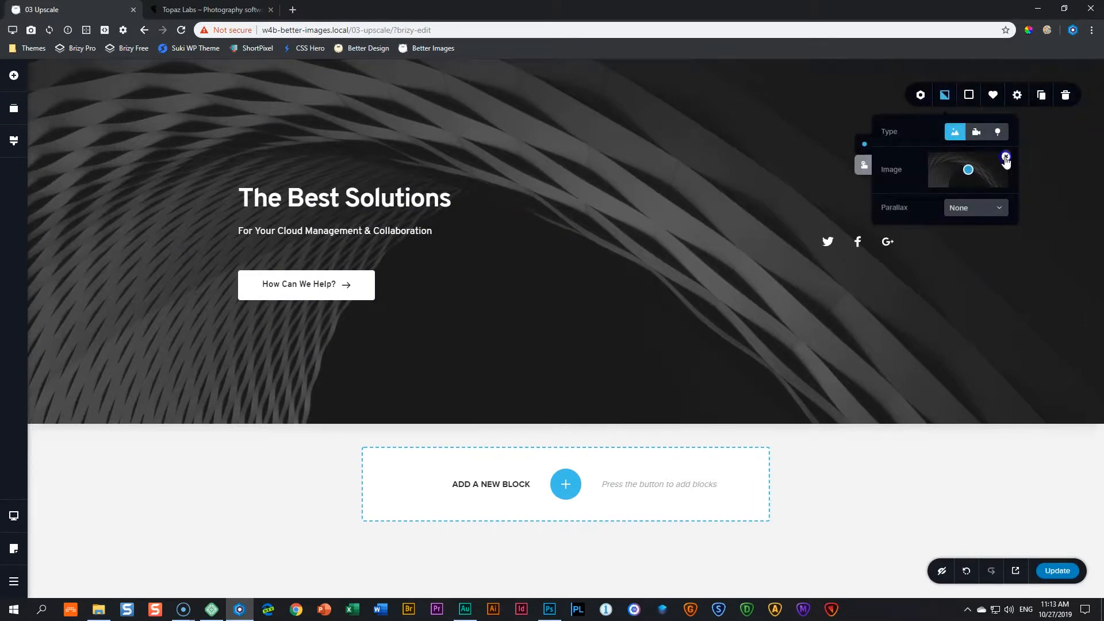
pyautogui.click(1006, 156)
pyautogui.click(972, 173)
pyautogui.click(98, 608)
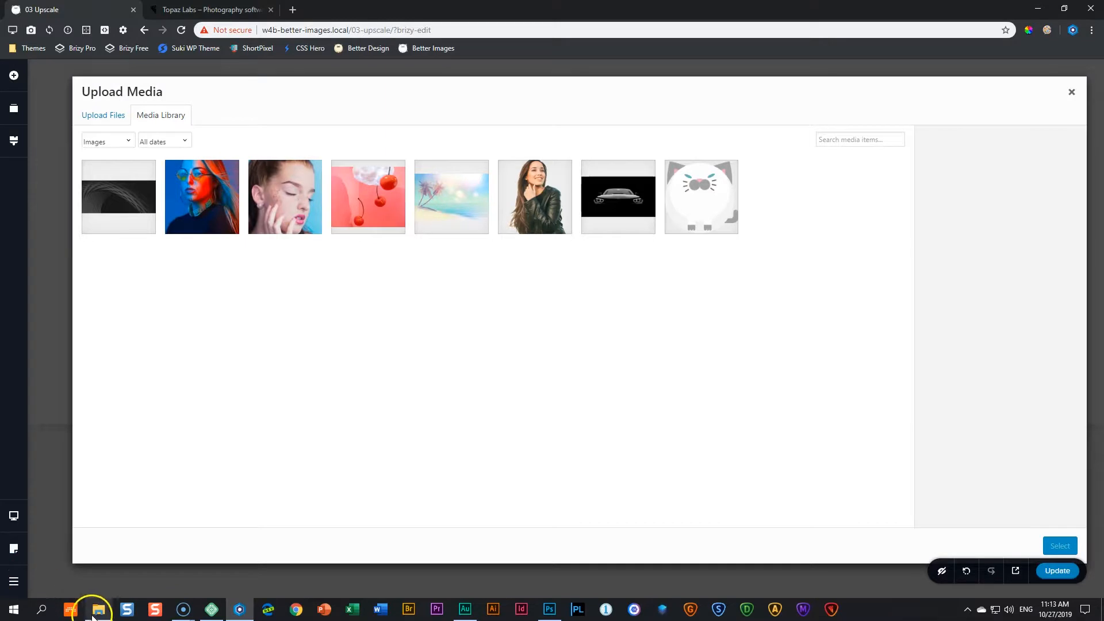
pyautogui.click(687, 303)
pyautogui.click(817, 281)
pyautogui.moveTo(832, 278); pyautogui.dragTo(226, 286)
pyautogui.click(1059, 545)
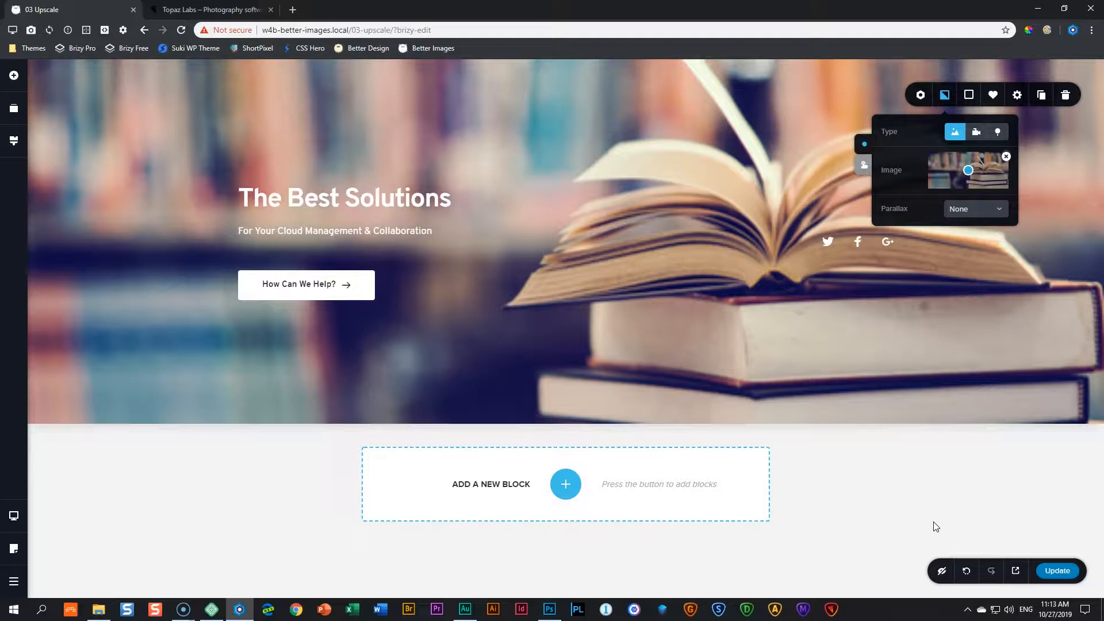
# Step: Replace the hero background image again, uploading and selecting books 300px from Downloads
pyautogui.click(1006, 156)
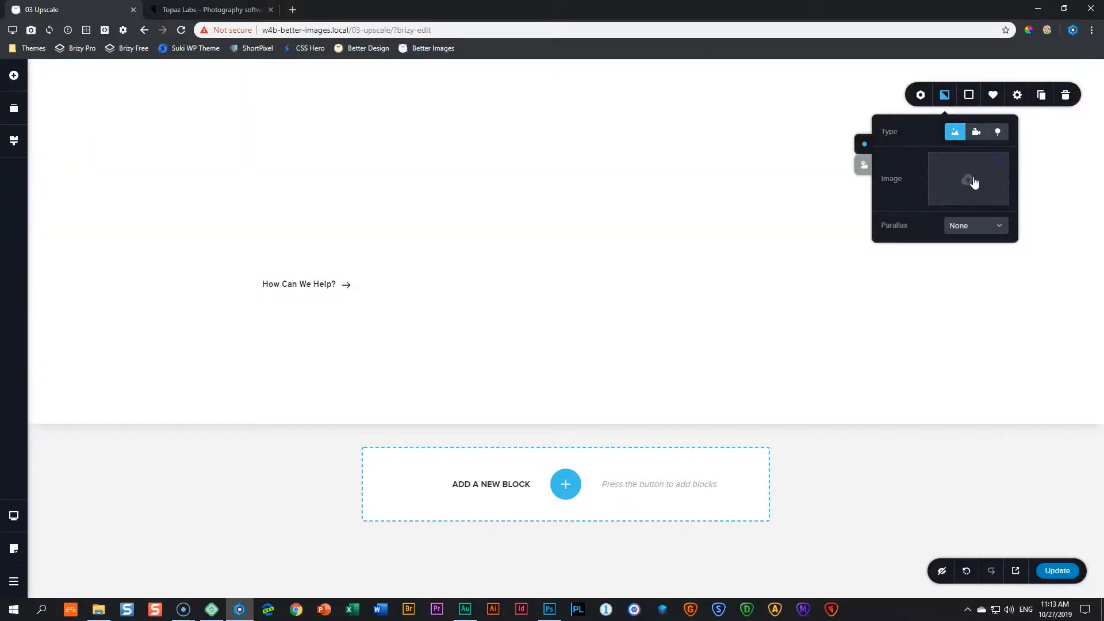
pyautogui.click(973, 182)
pyautogui.click(99, 610)
pyautogui.moveTo(697, 287); pyautogui.dragTo(208, 261)
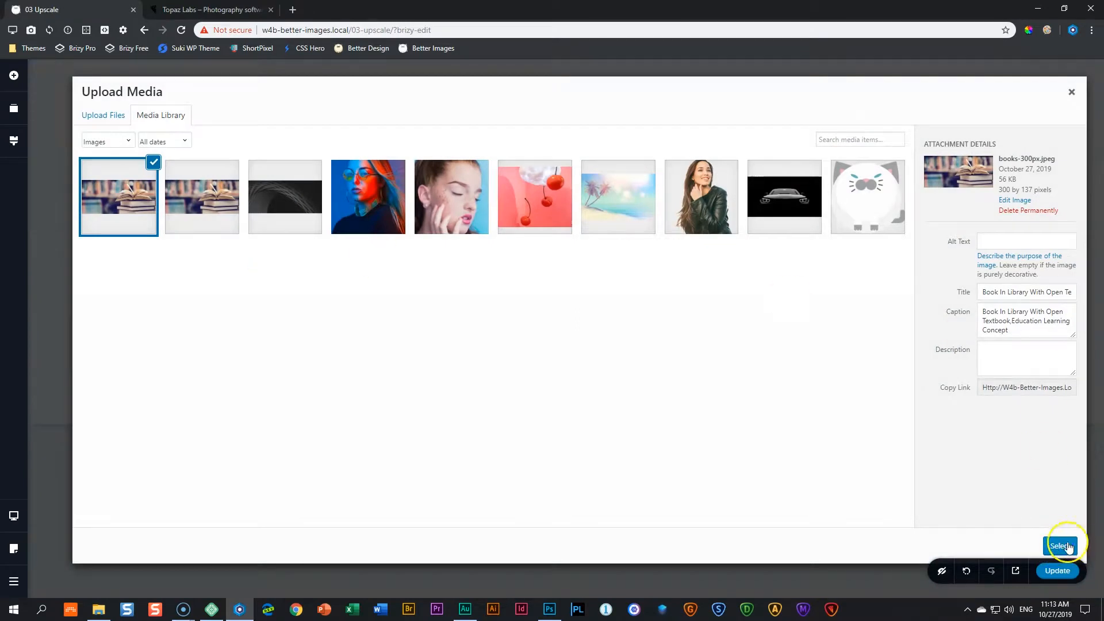
pyautogui.click(1061, 545)
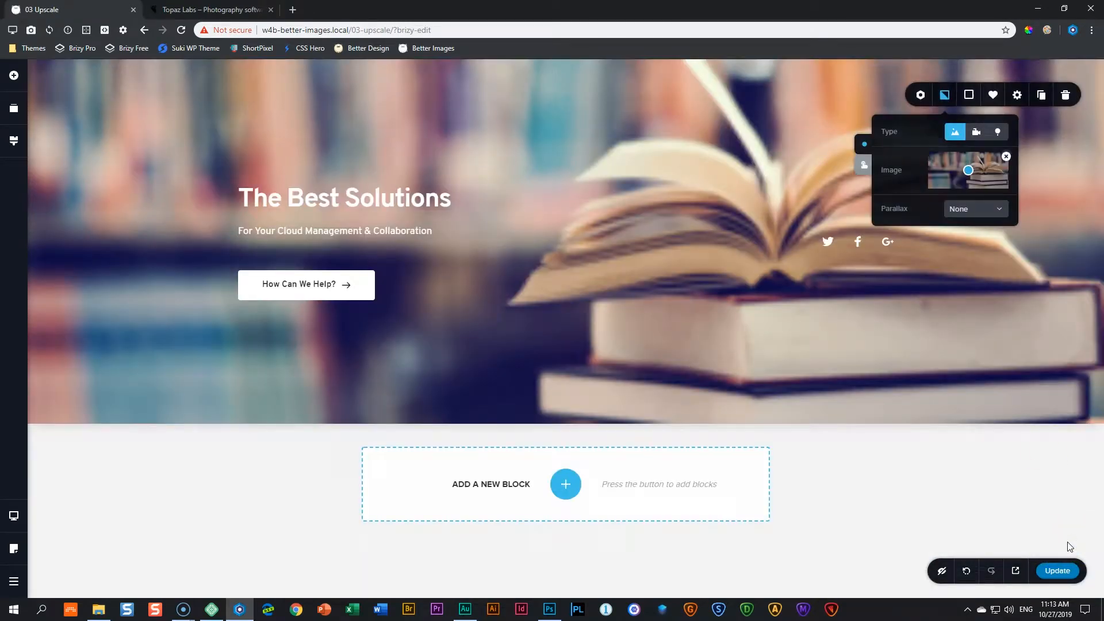
# Step: Save the page with the new hero background
pyautogui.click(1002, 487)
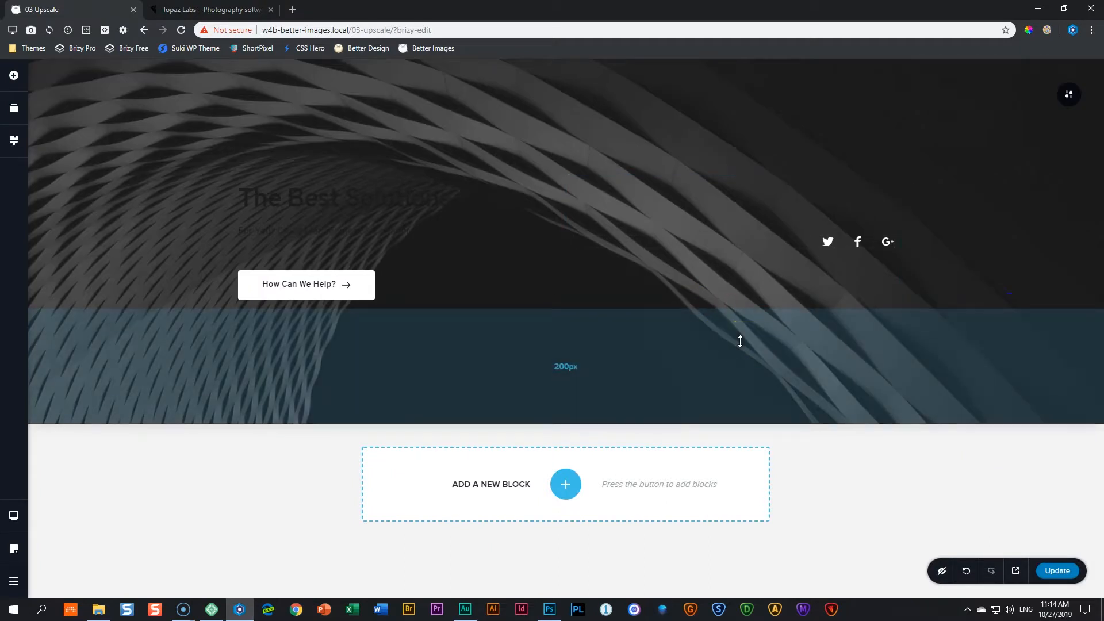
pyautogui.click(999, 515)
pyautogui.click(1058, 571)
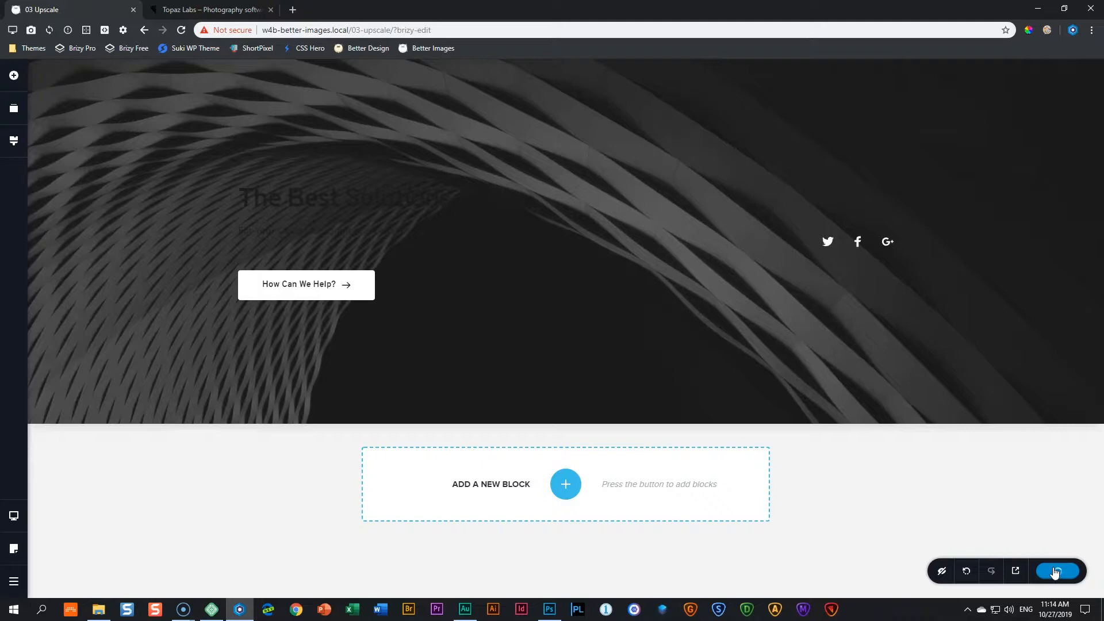
# Step: Preview the page in a new tab and inspect the hero background element with the CSS inspector
pyautogui.click(1016, 571)
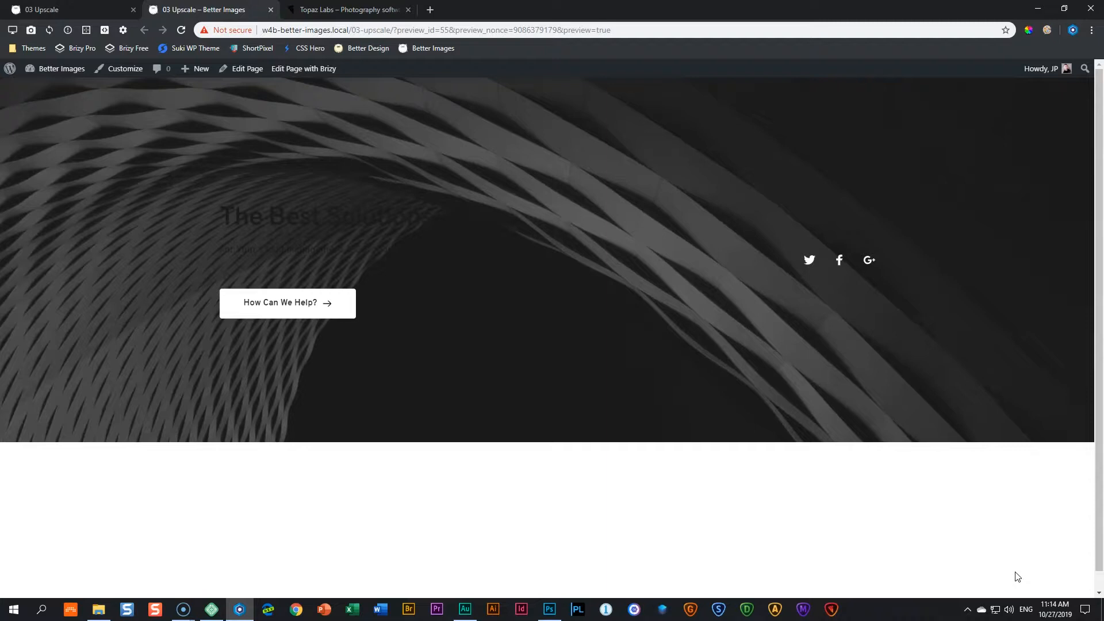
pyautogui.click(86, 30)
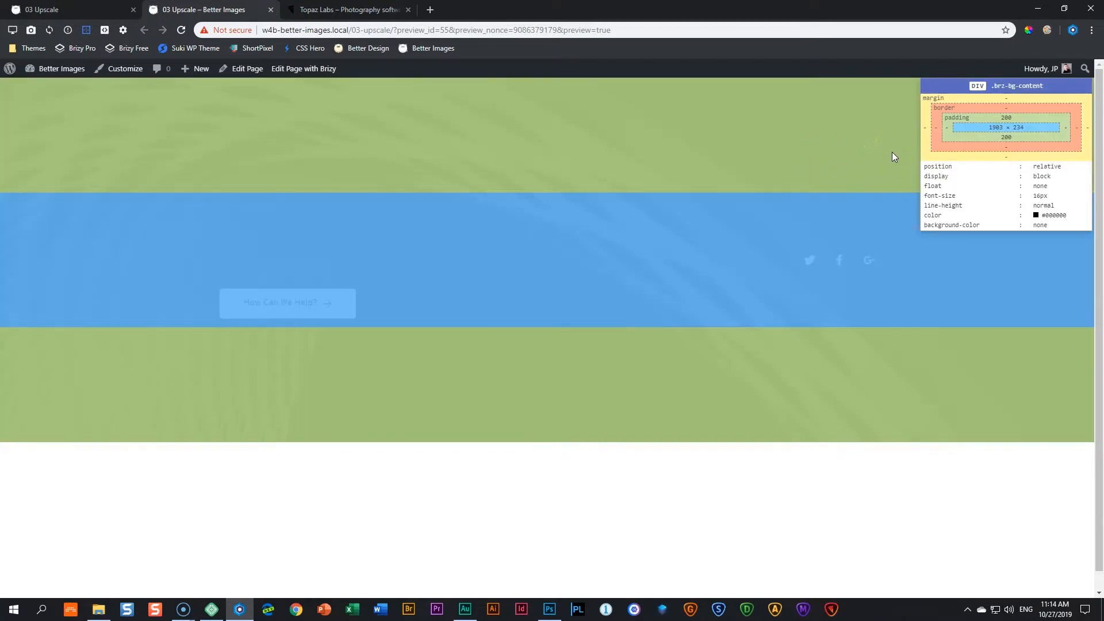
pyautogui.click(977, 125)
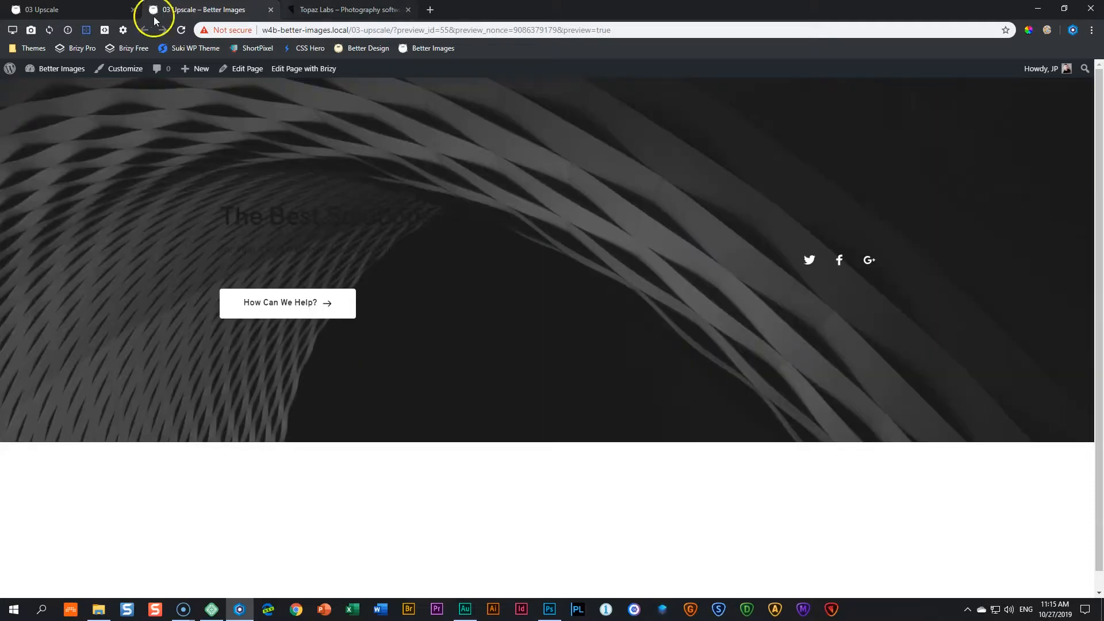
# Step: Return to the editor and set the hero background to books-300px from the media library
pyautogui.click(103, 10)
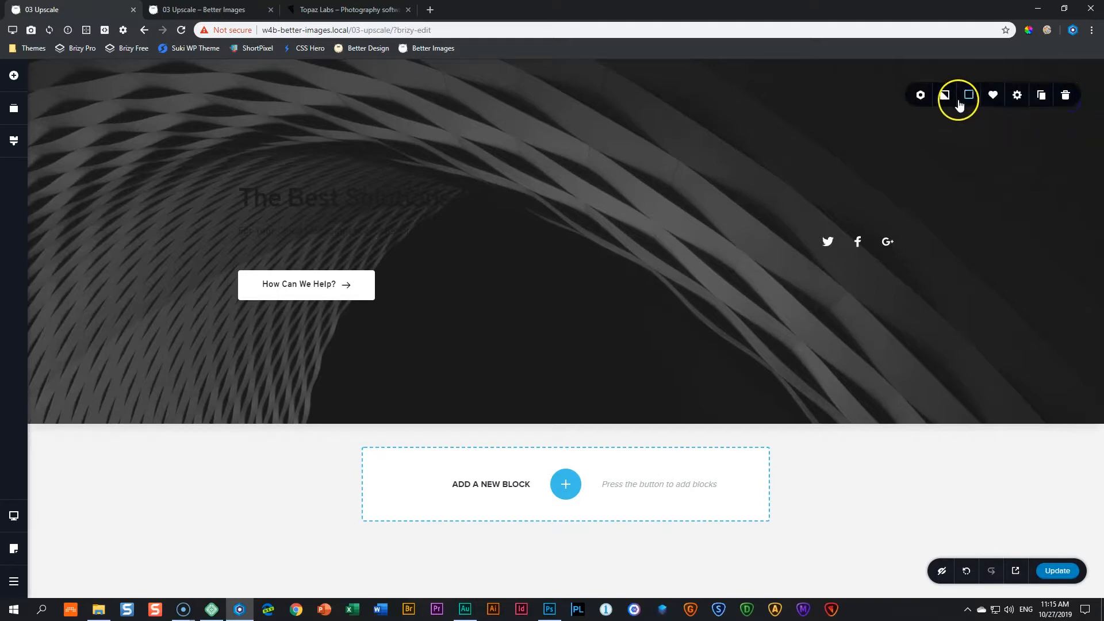
pyautogui.click(945, 97)
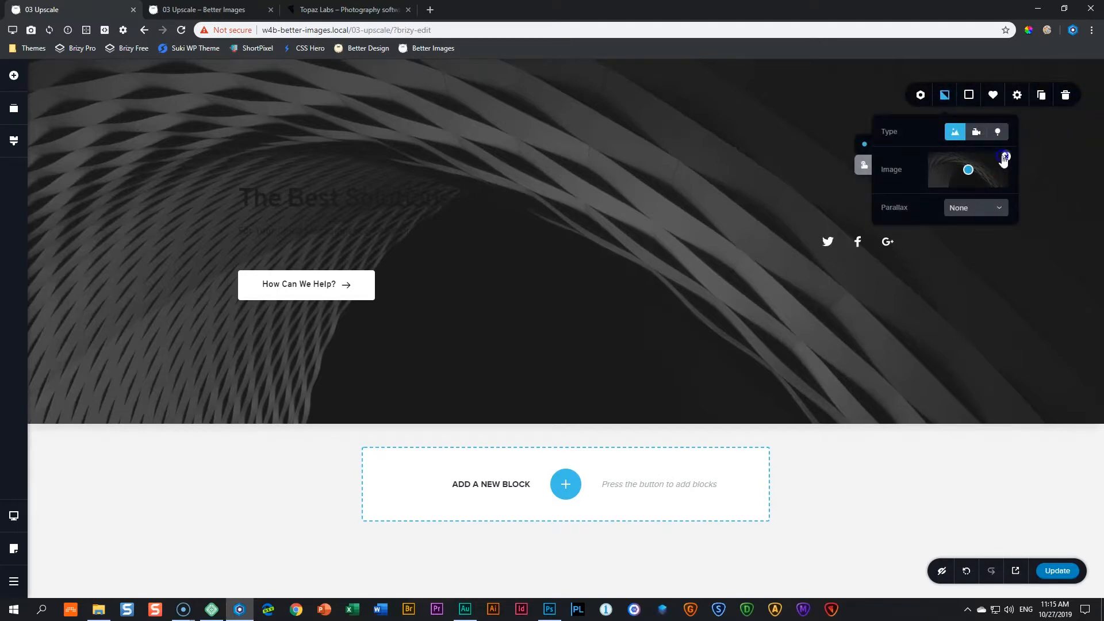
pyautogui.click(1006, 158)
pyautogui.click(968, 172)
pyautogui.click(204, 177)
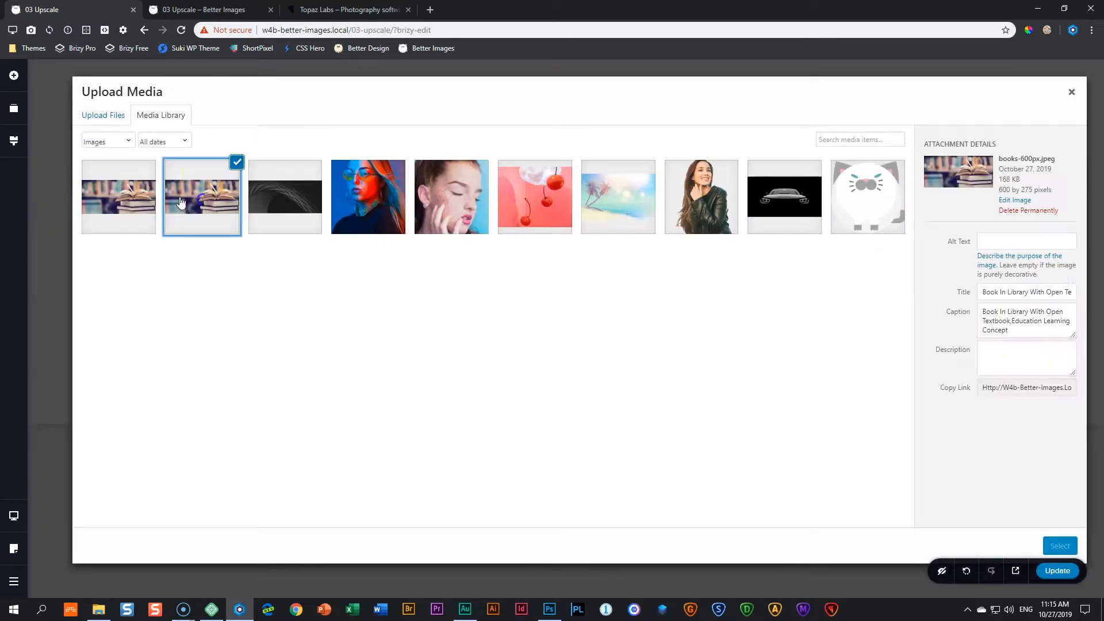
pyautogui.click(110, 197)
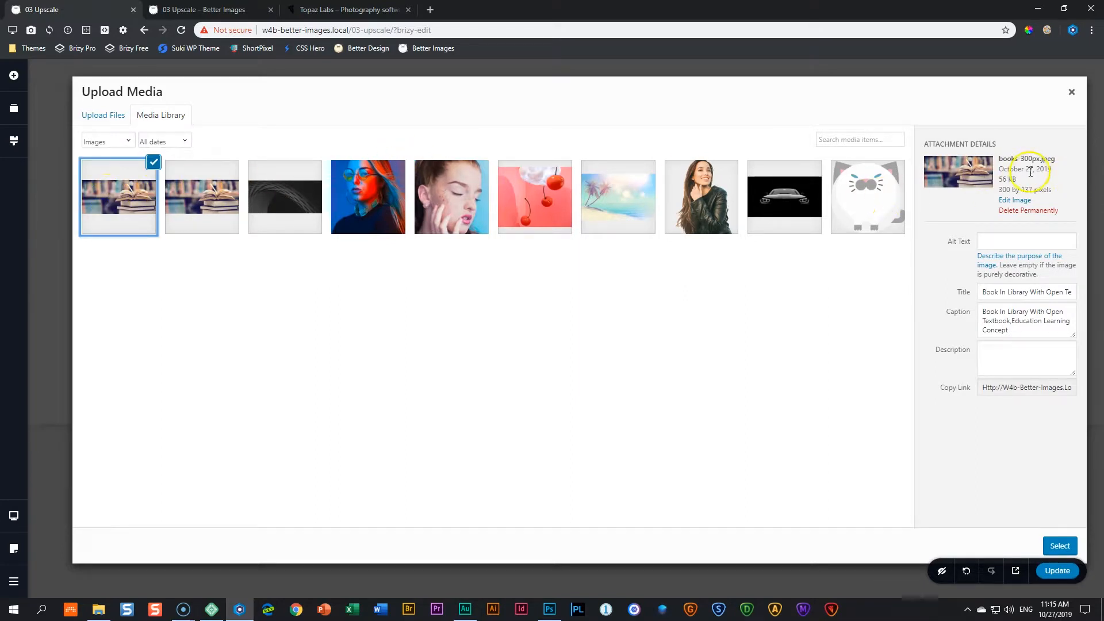
pyautogui.click(1060, 546)
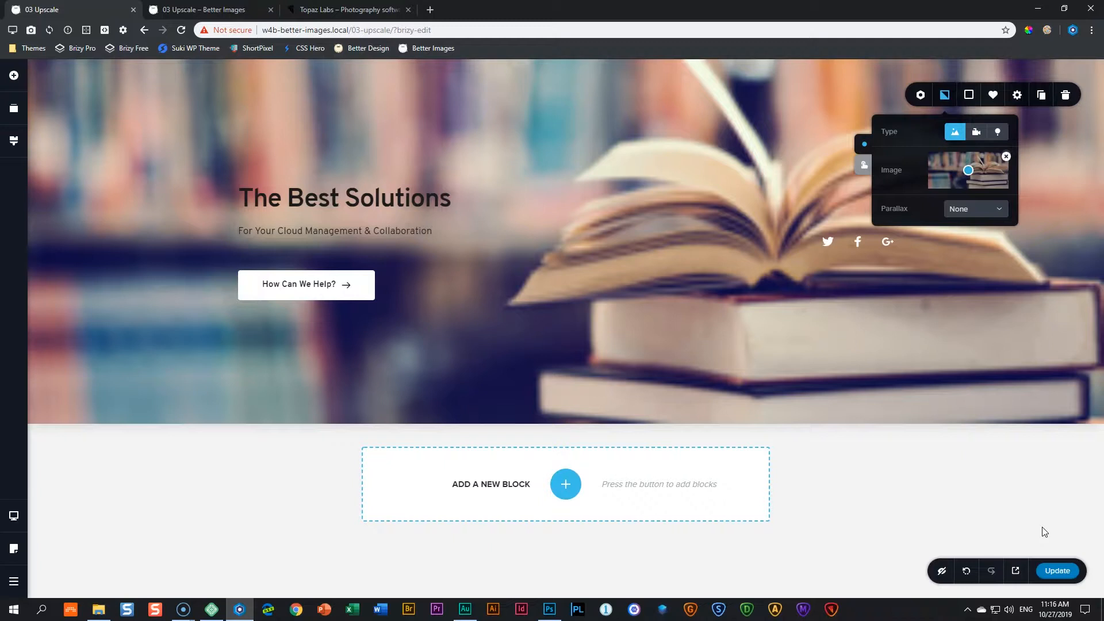
# Step: Open the Gigapixel AI product page on the Topaz Labs website
pyautogui.click(352, 8)
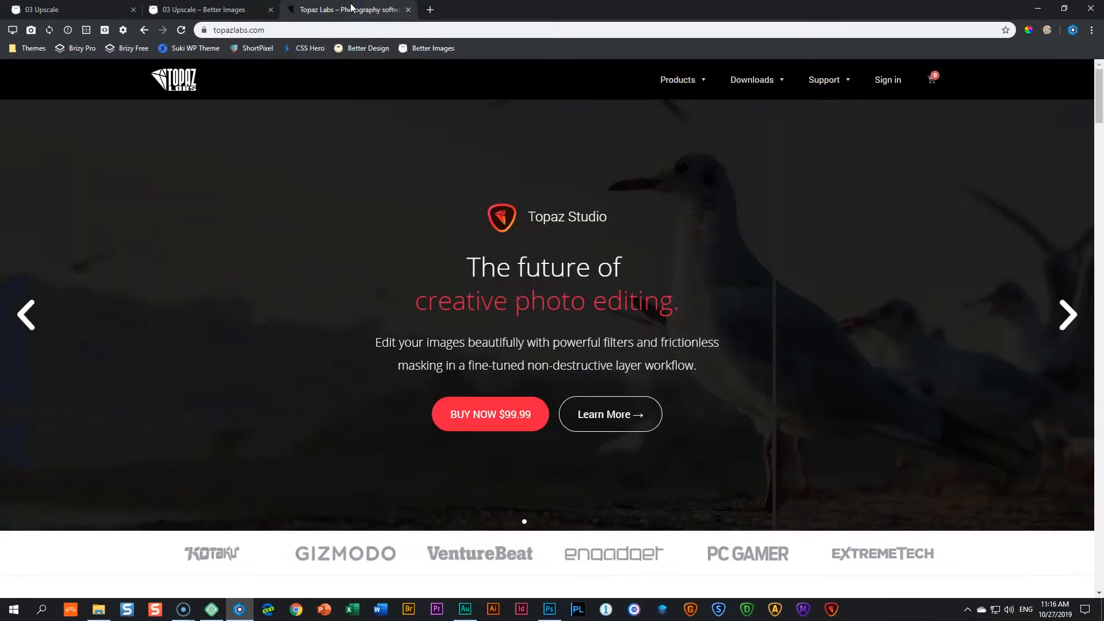
pyautogui.click(354, 9)
pyautogui.click(690, 93)
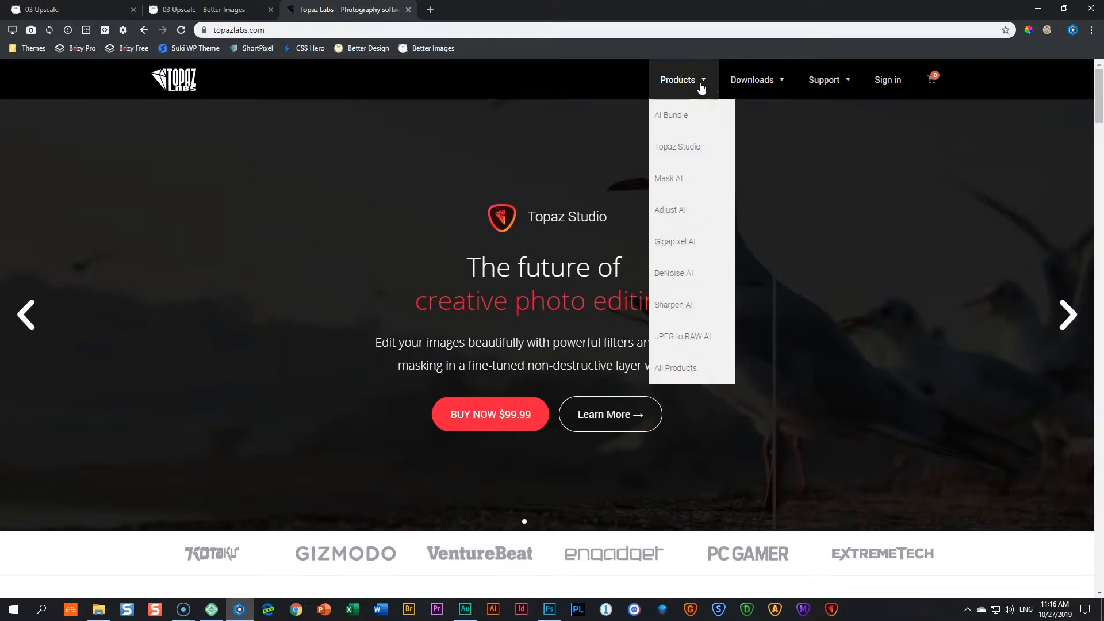
pyautogui.click(685, 250)
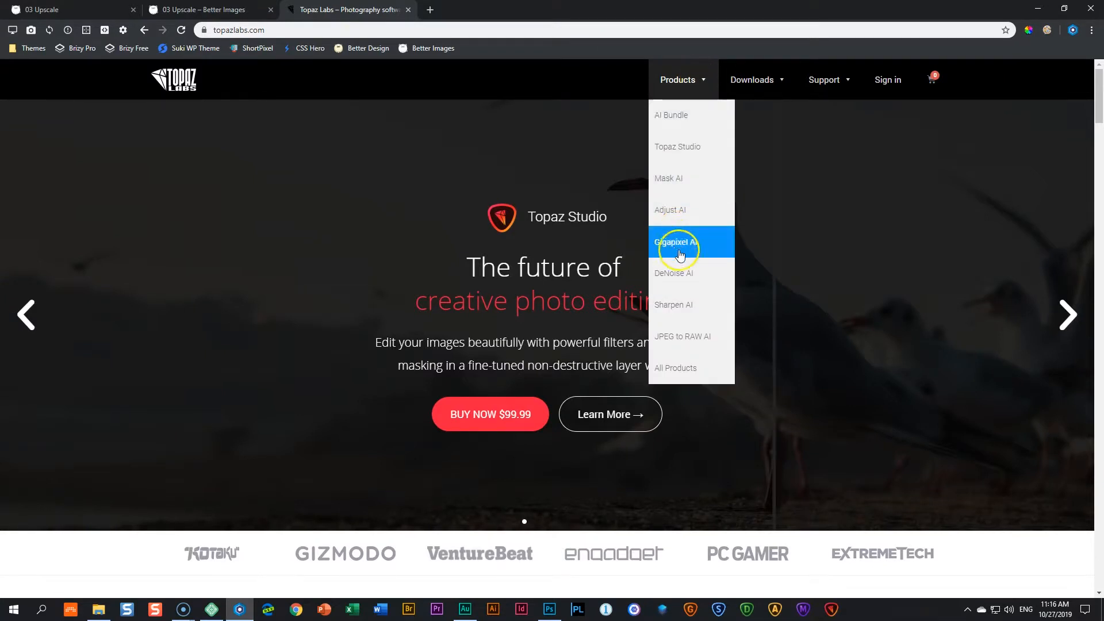
pyautogui.click(685, 252)
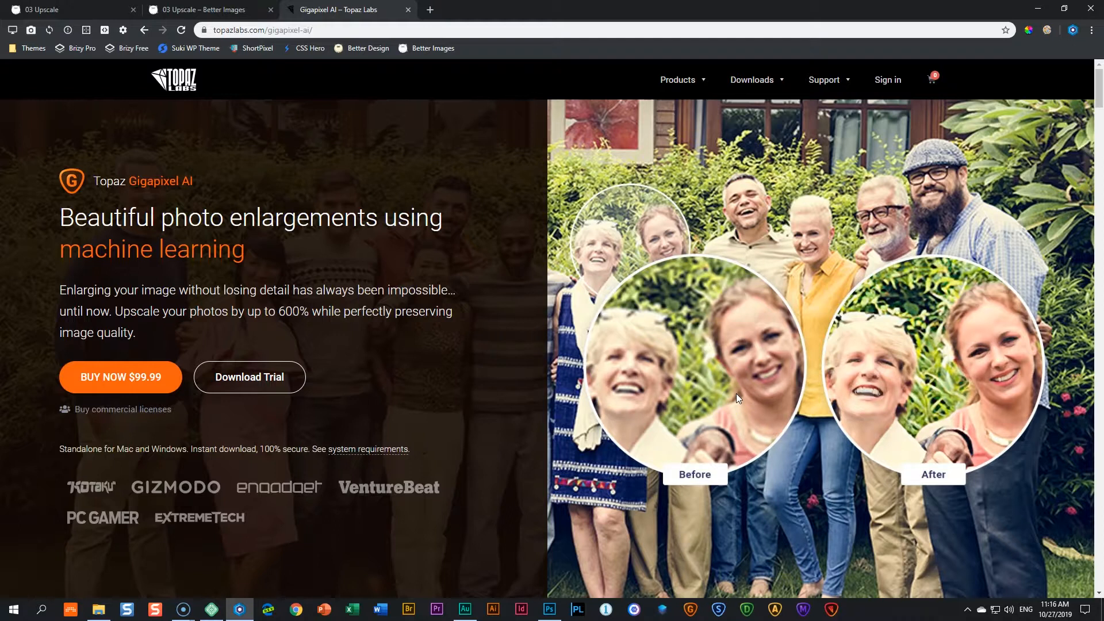
# Step: Switch to Gigapixel AI, load books 300px.jpeg, turn Face Refinement off and upscale it 4x
pyautogui.click(690, 613)
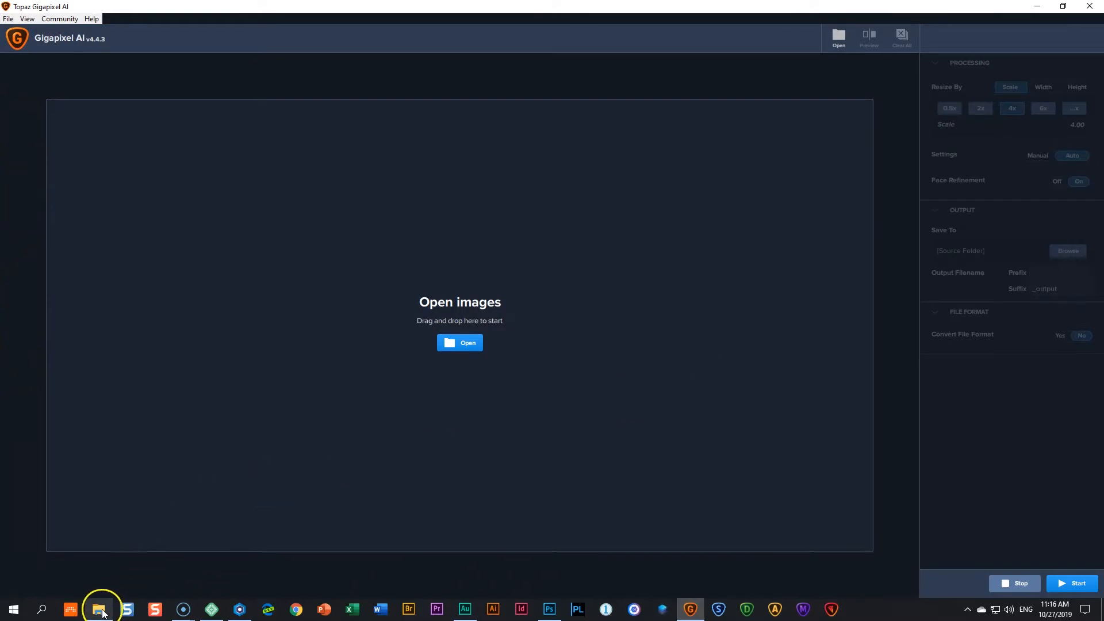
pyautogui.click(101, 611)
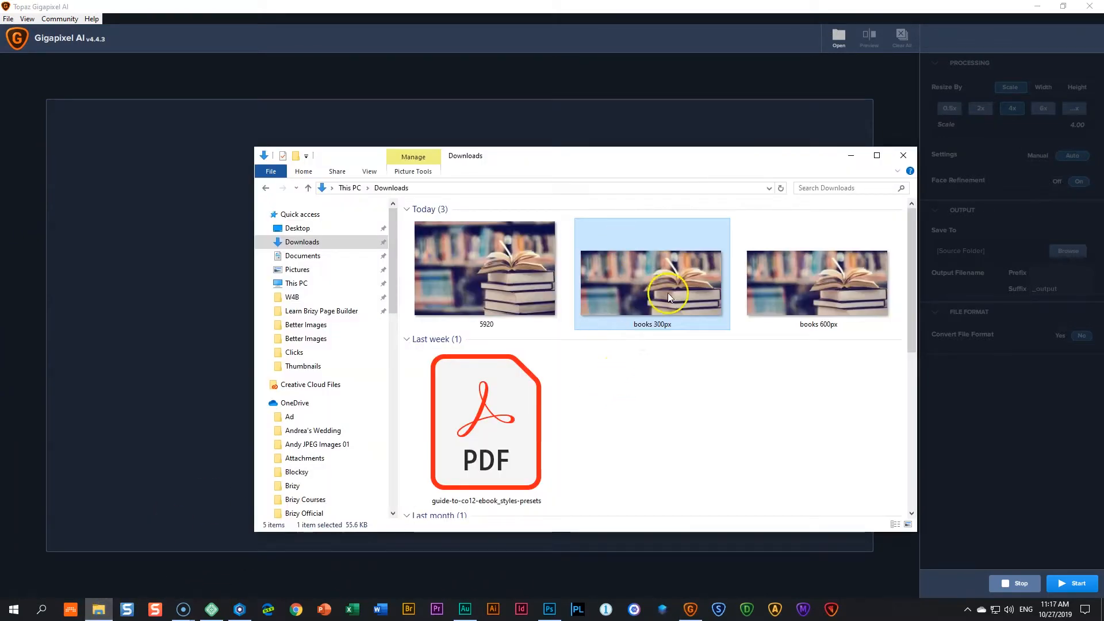
pyautogui.moveTo(669, 296)
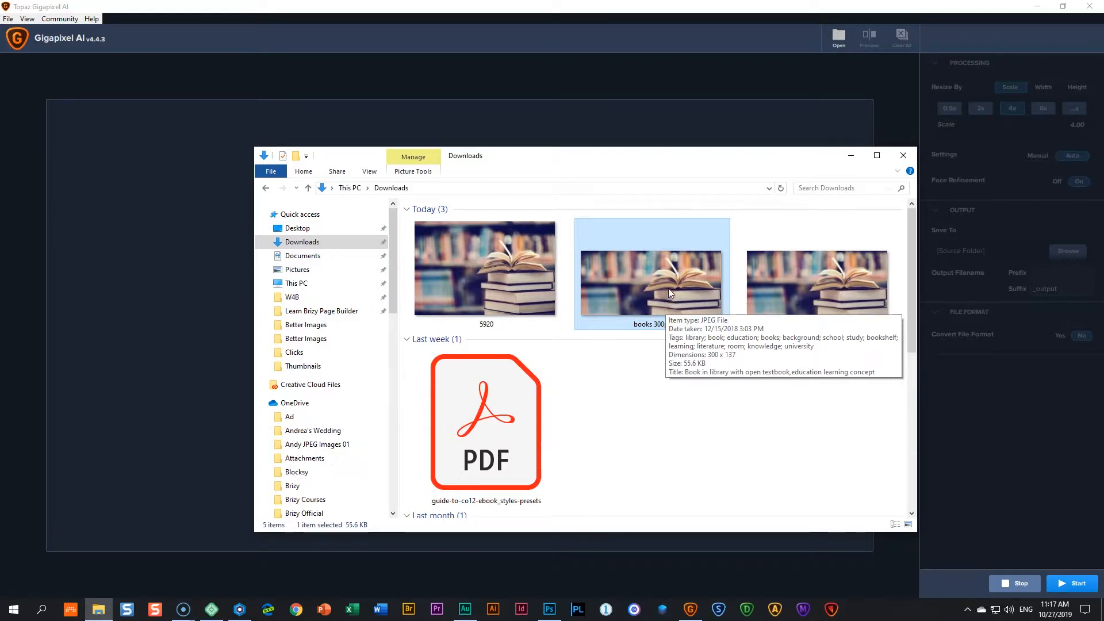
pyautogui.moveTo(668, 289); pyautogui.dragTo(151, 277)
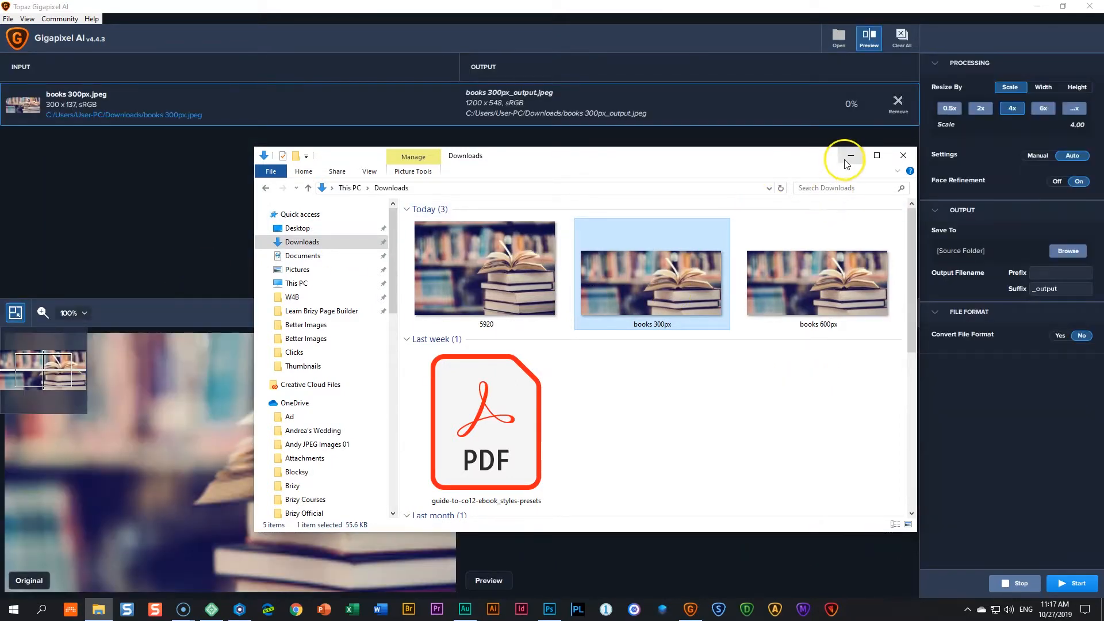
pyautogui.click(848, 160)
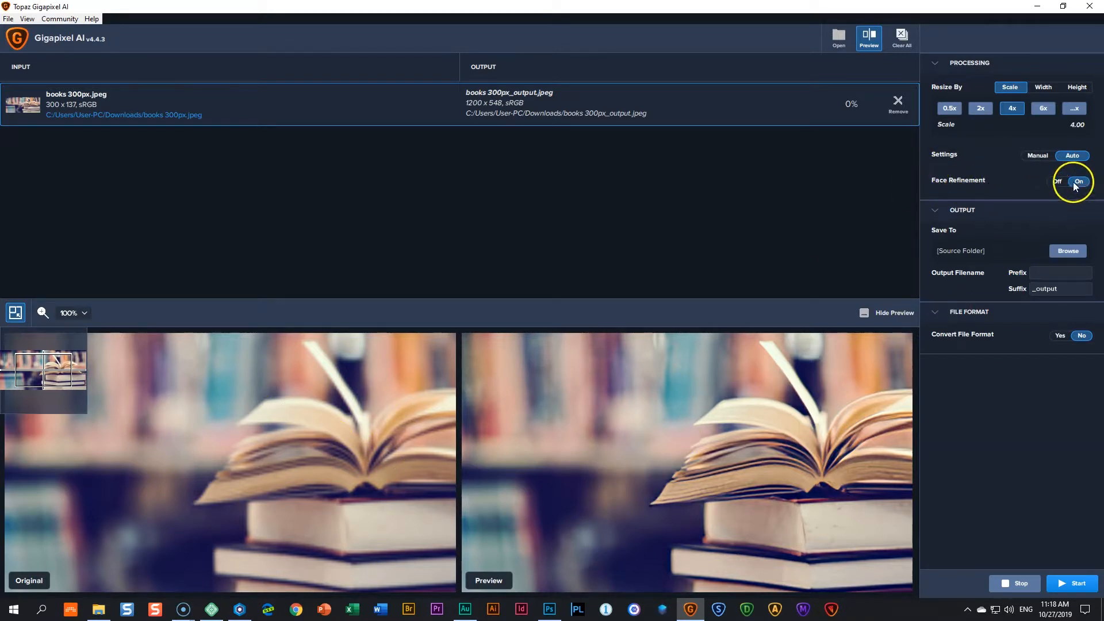
pyautogui.click(1058, 182)
pyautogui.click(1064, 583)
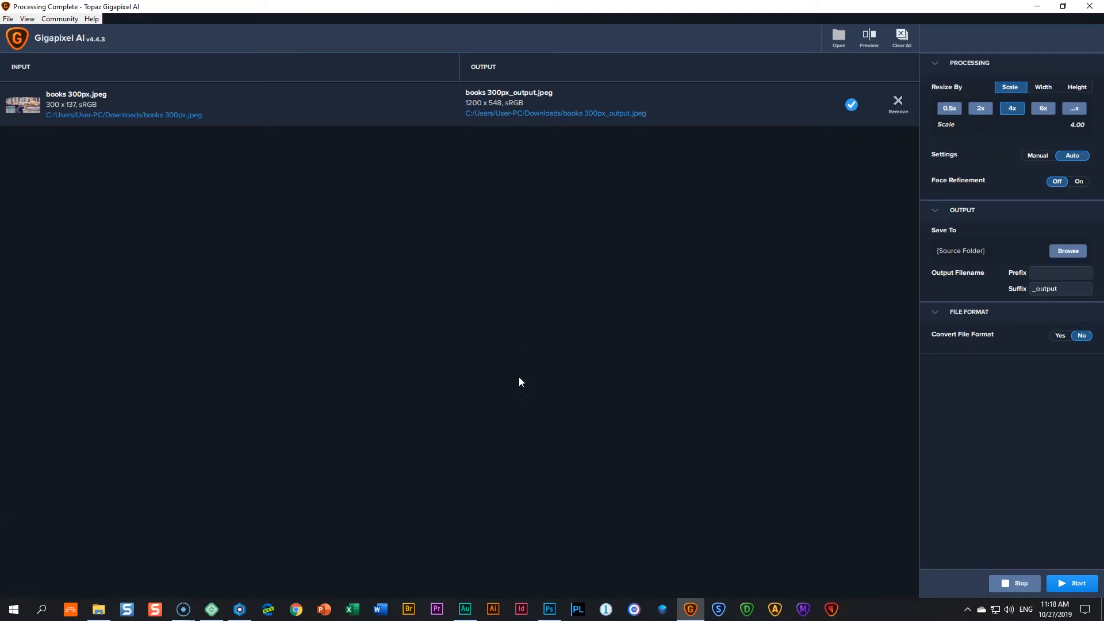
# Step: Upload books 300px_output and set it as the hero section's background image
pyautogui.click(98, 609)
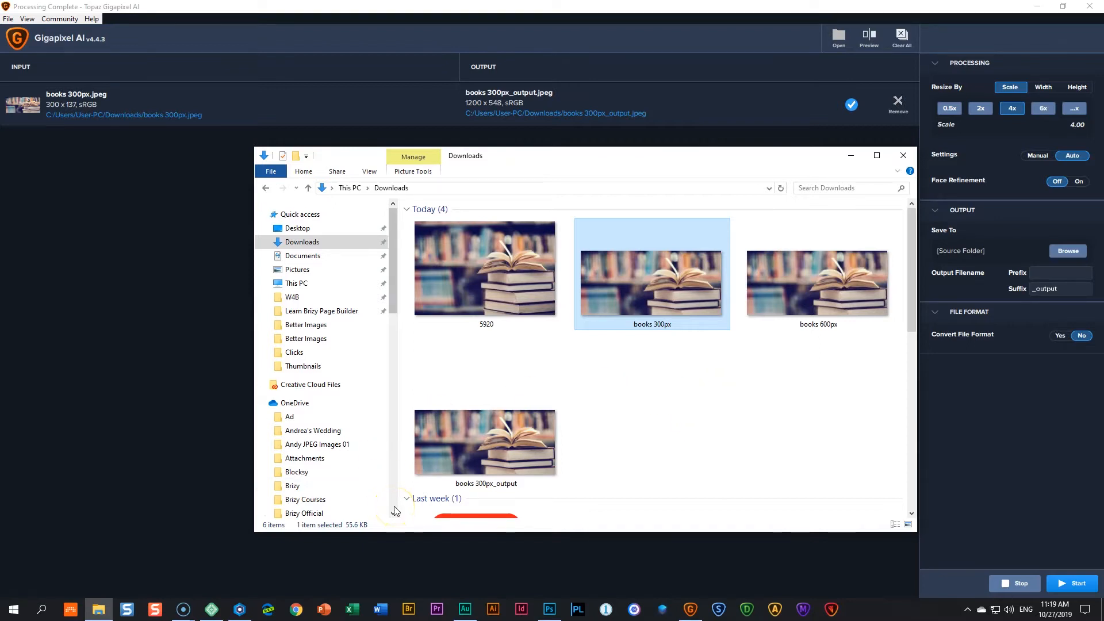
pyautogui.click(242, 613)
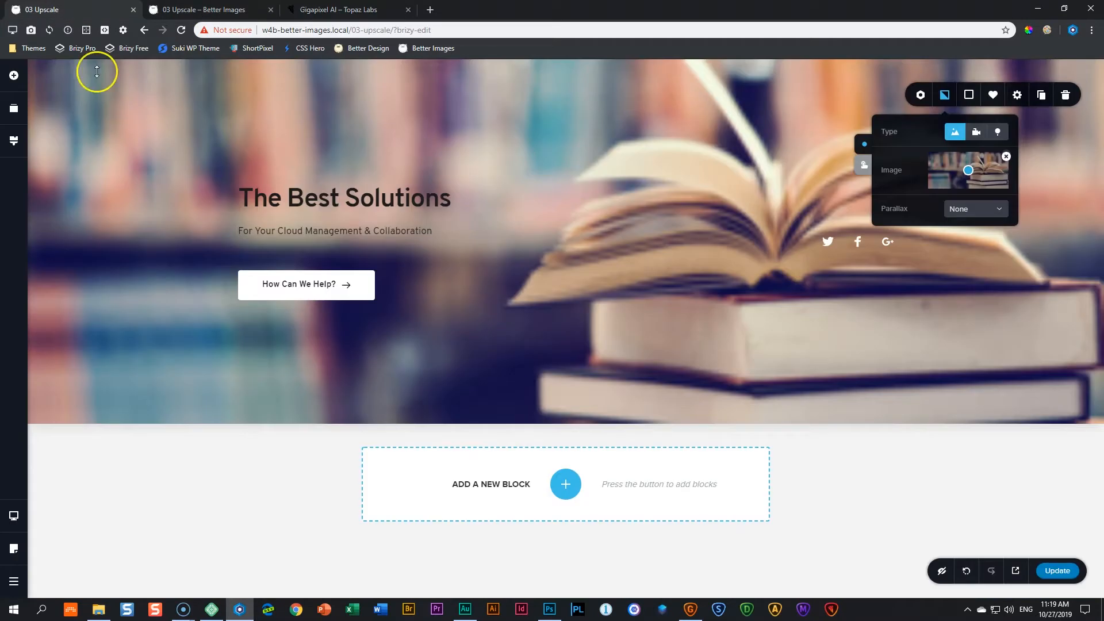
pyautogui.click(1006, 158)
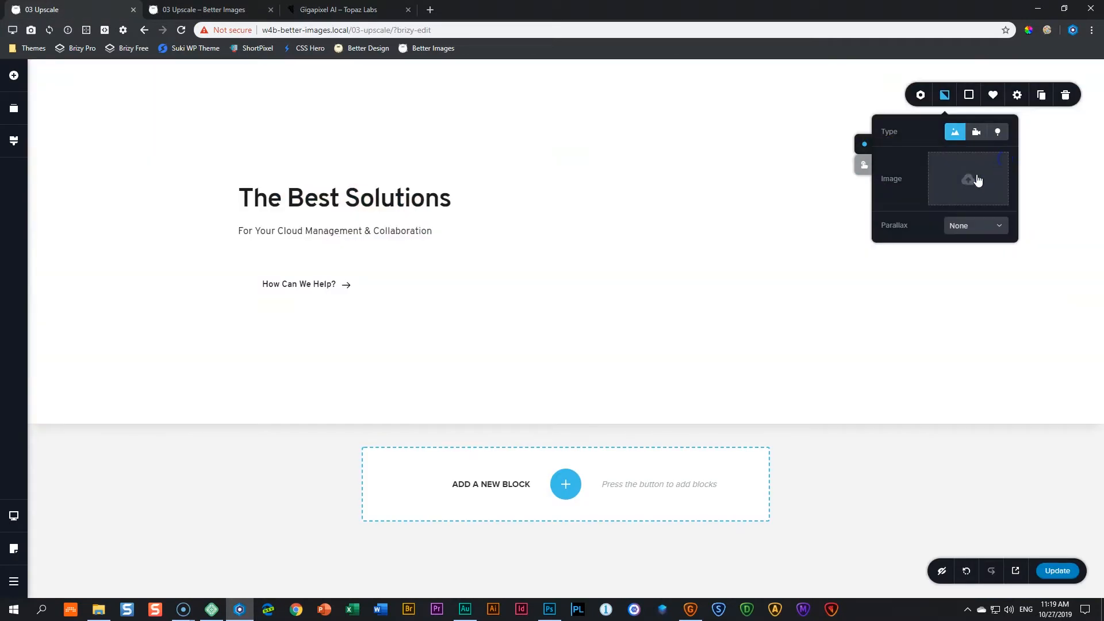
pyautogui.click(973, 176)
pyautogui.click(99, 610)
pyautogui.click(649, 391)
pyautogui.moveTo(498, 460); pyautogui.dragTo(136, 294)
pyautogui.moveTo(924, 227); pyautogui.dragTo(991, 227)
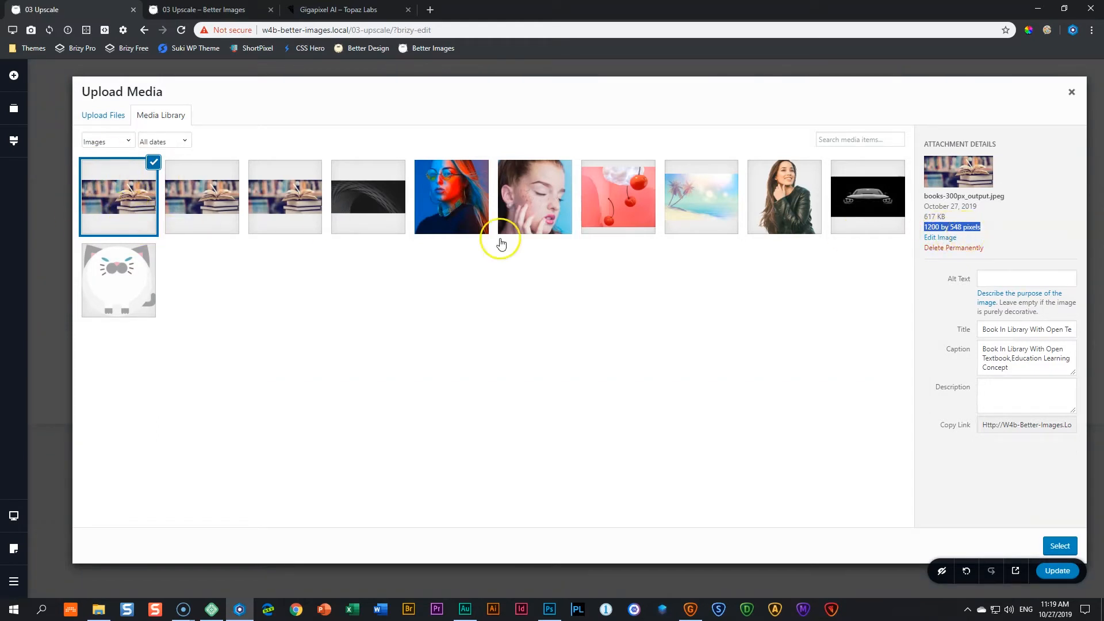
pyautogui.click(1059, 545)
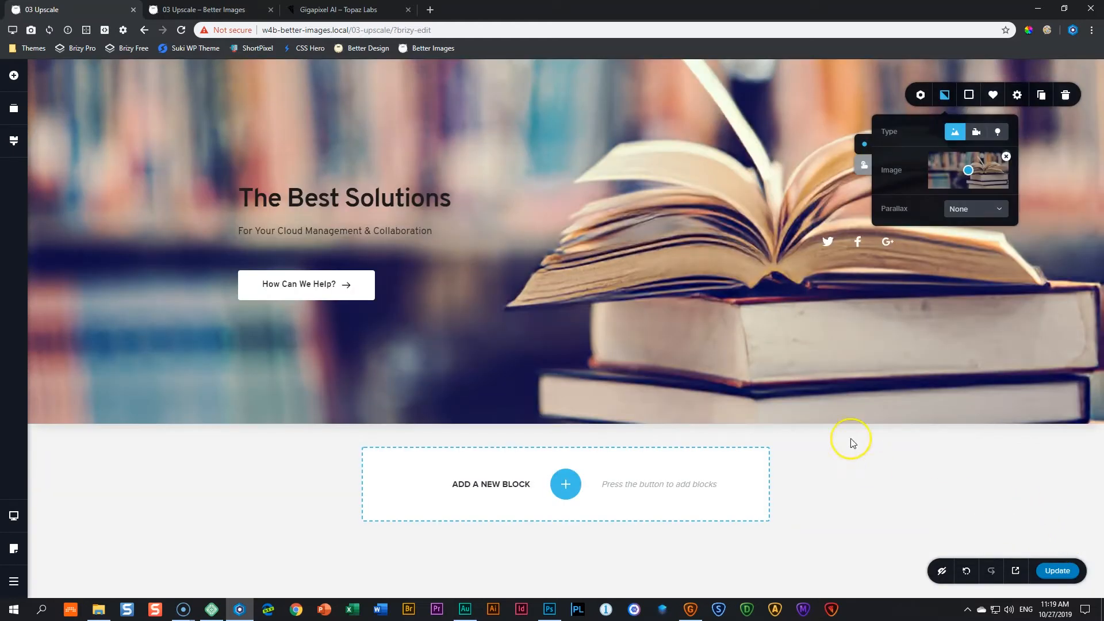
pyautogui.click(869, 464)
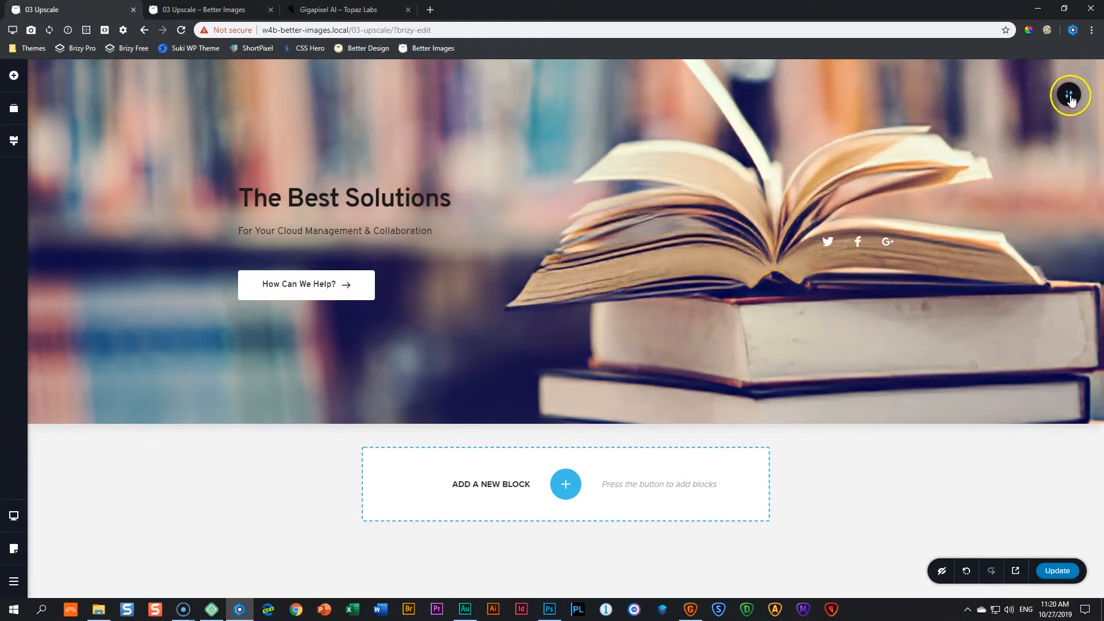
# Step: Duplicate the hero section
pyautogui.moveTo(1069, 94)
pyautogui.click(1031, 95)
pyautogui.scroll(-3, 846, 446)
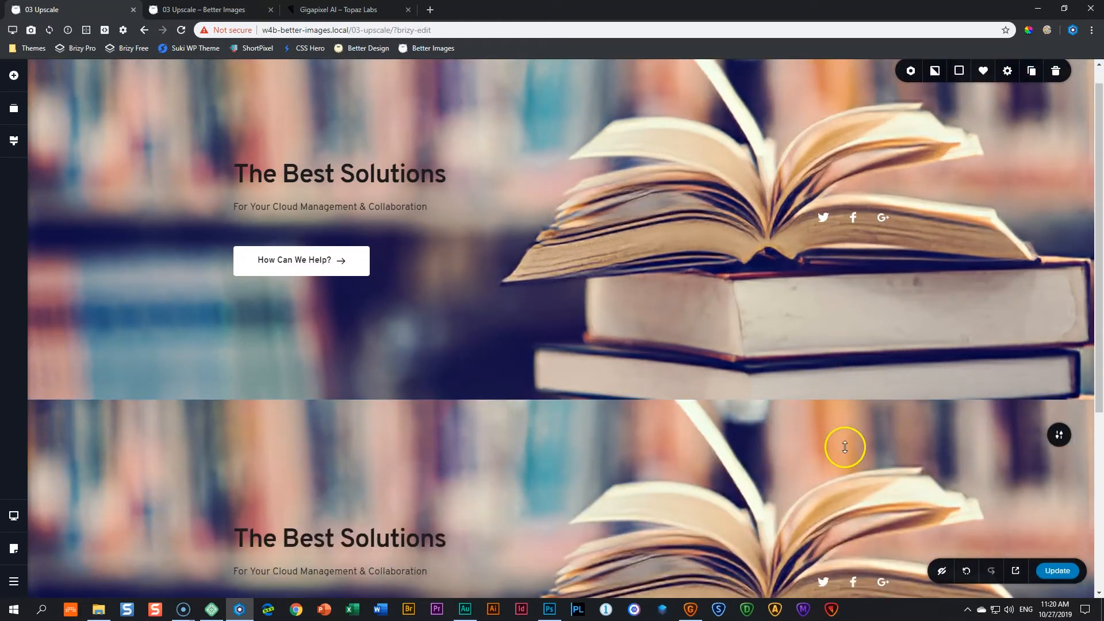
# Step: Replace the duplicated section's background image with books-300px from the media library
pyautogui.moveTo(1060, 287)
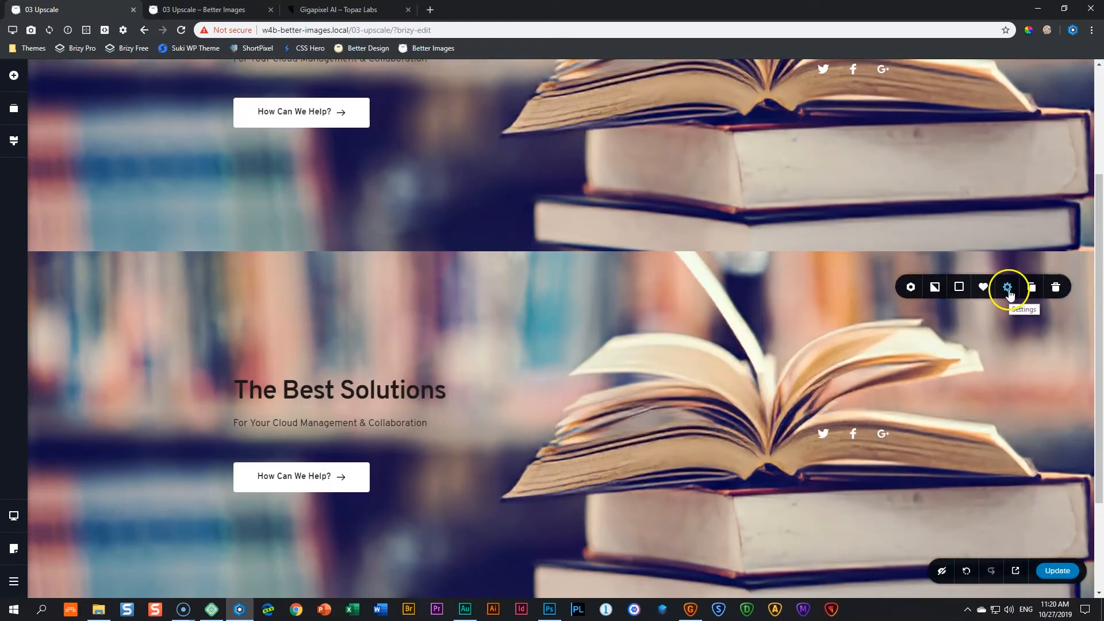
pyautogui.click(935, 286)
pyautogui.click(997, 197)
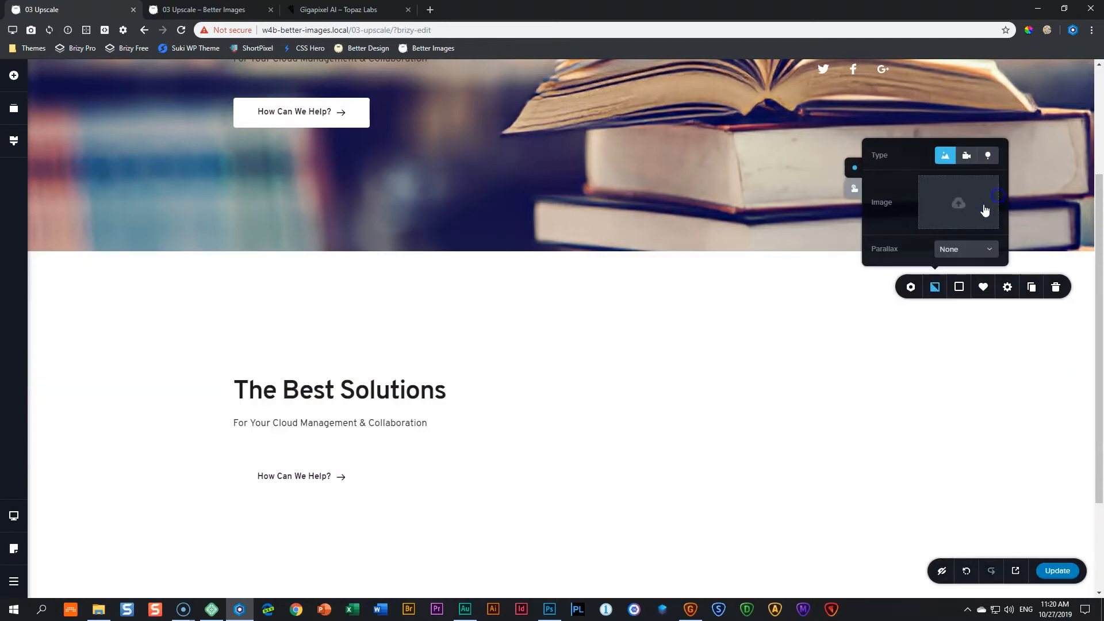
pyautogui.click(959, 209)
pyautogui.click(210, 208)
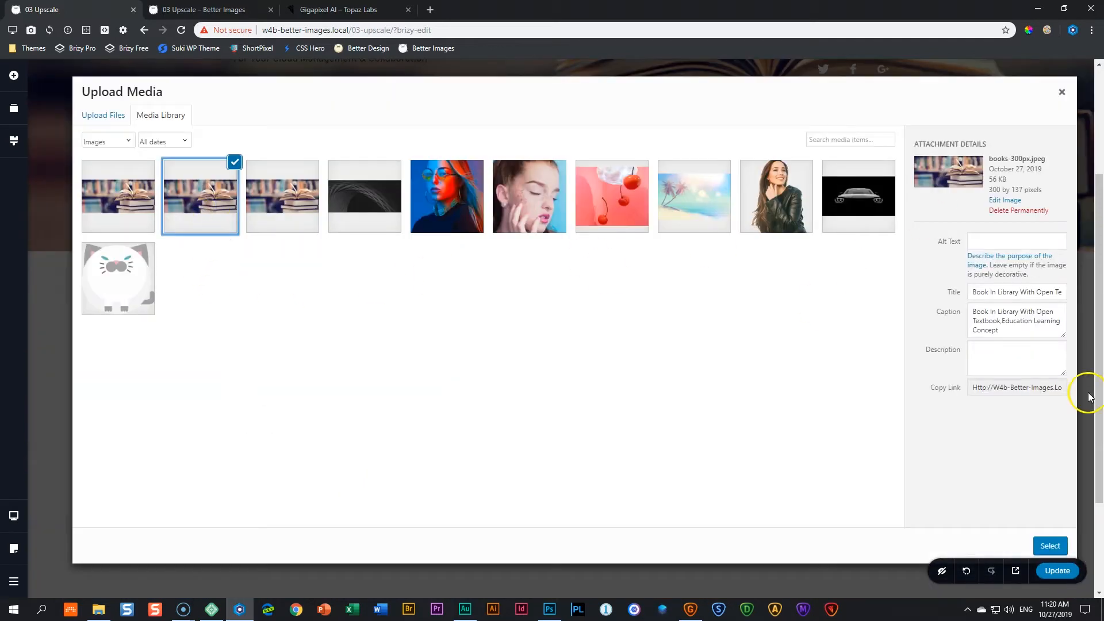
pyautogui.click(1050, 545)
# Step: Compare the backgrounds of the original and duplicated hero sections
pyautogui.scroll(3, 1058, 541)
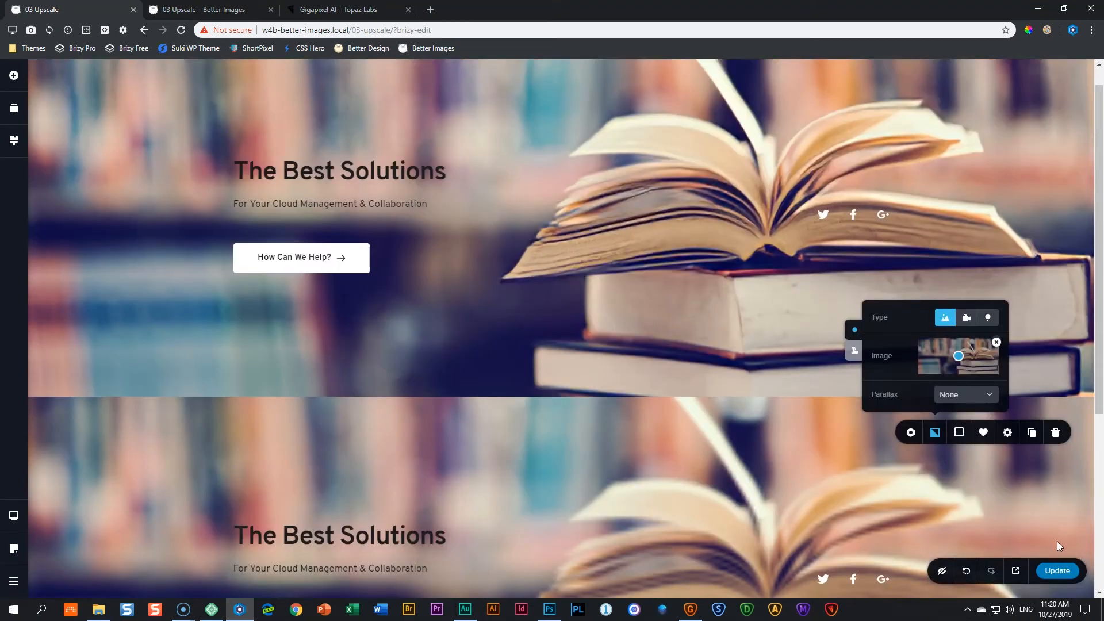
pyautogui.scroll(-5, 1058, 540)
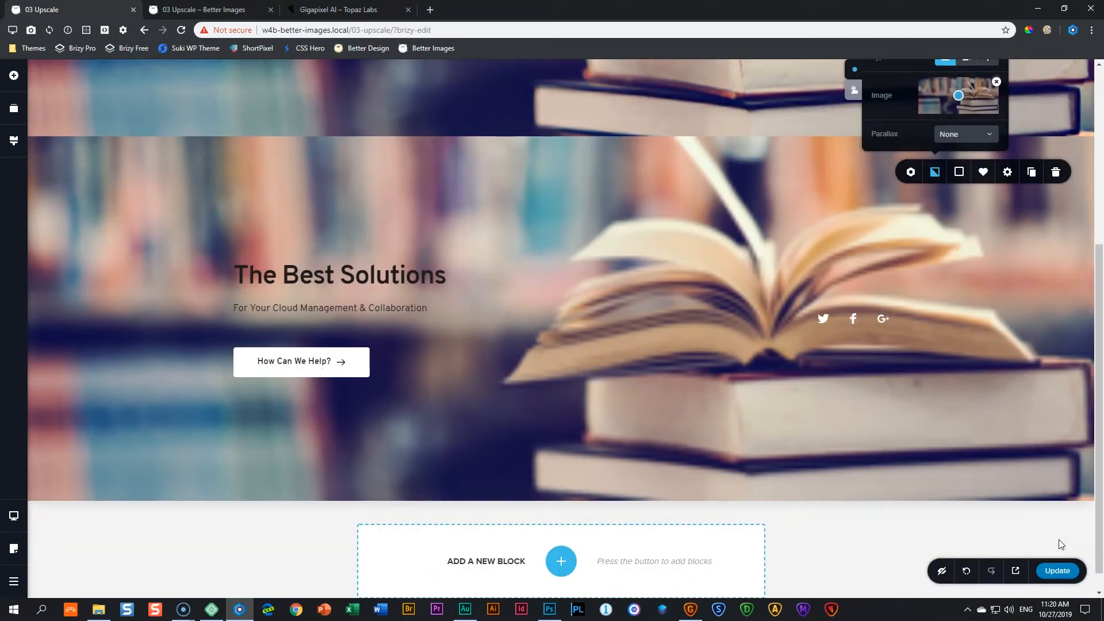
pyautogui.scroll(5, 1059, 539)
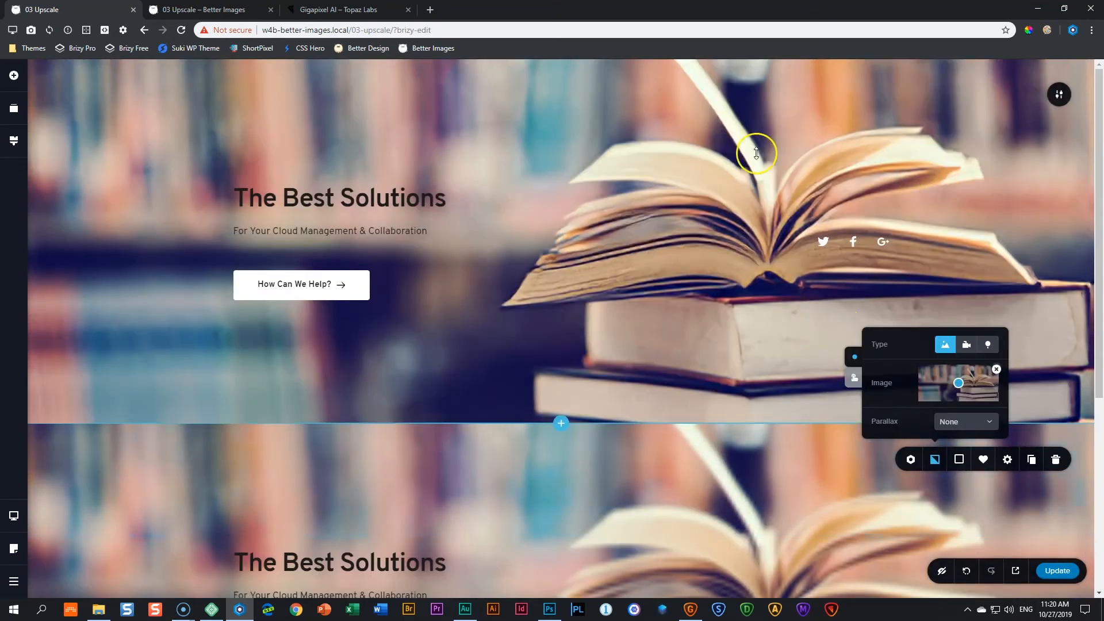
pyautogui.scroll(-3, 698, 190)
pyautogui.scroll(-1, 698, 205)
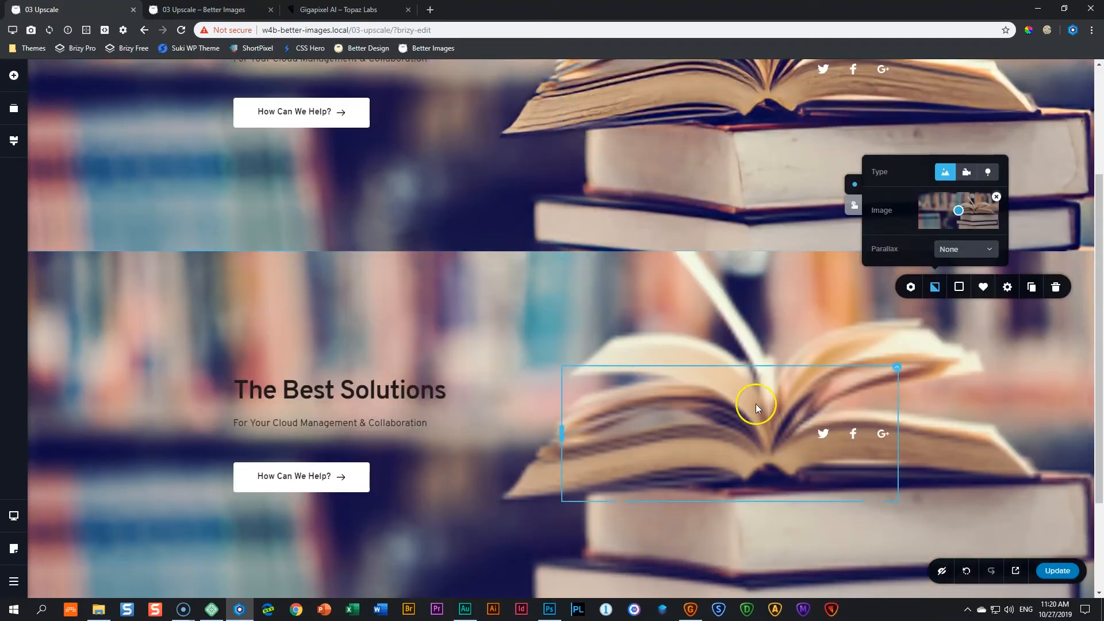
pyautogui.scroll(3, 1016, 457)
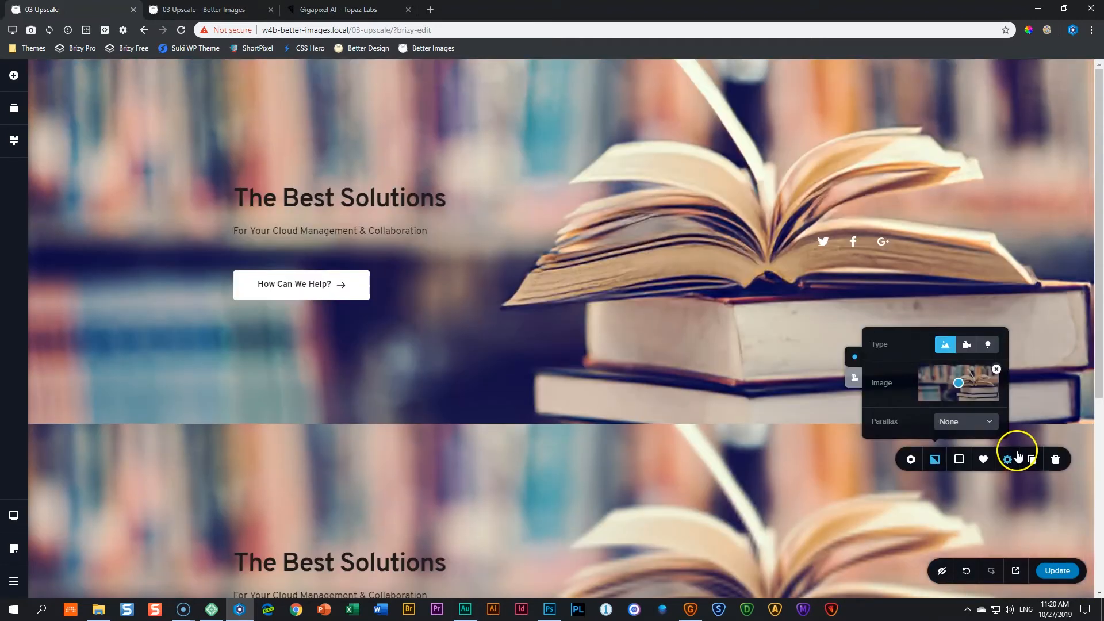
pyautogui.click(1018, 445)
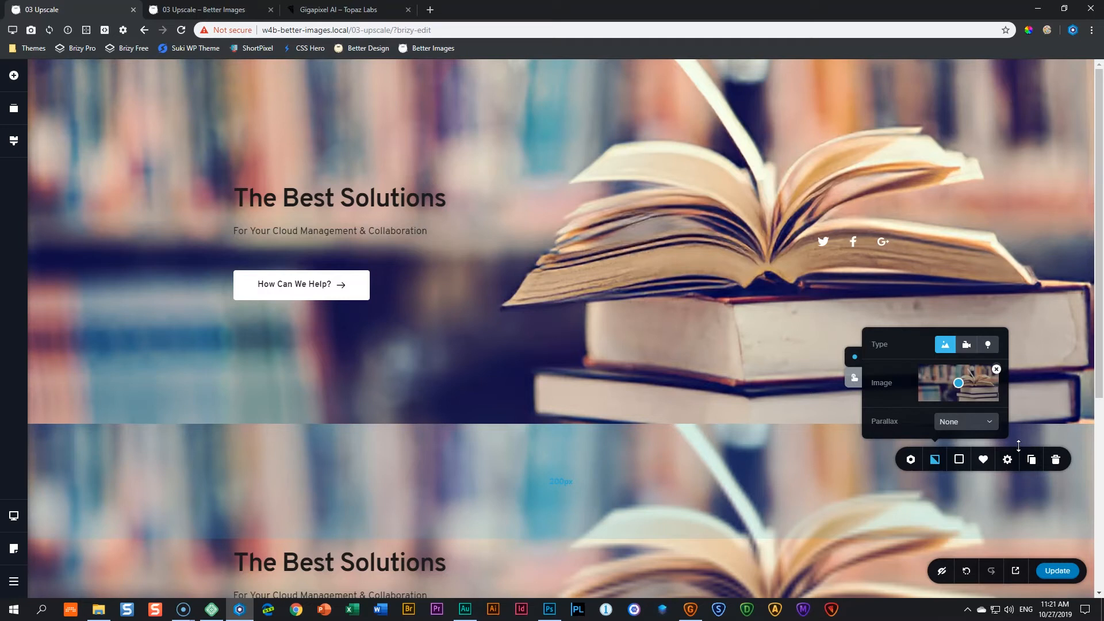
pyautogui.scroll(-3, 974, 453)
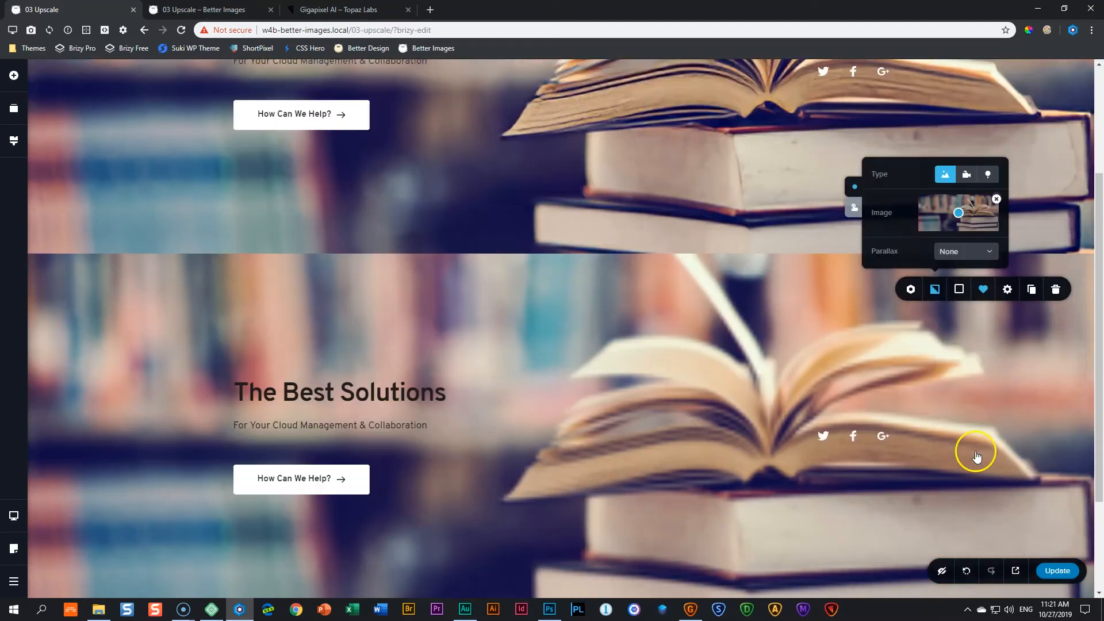
pyautogui.scroll(3, 972, 450)
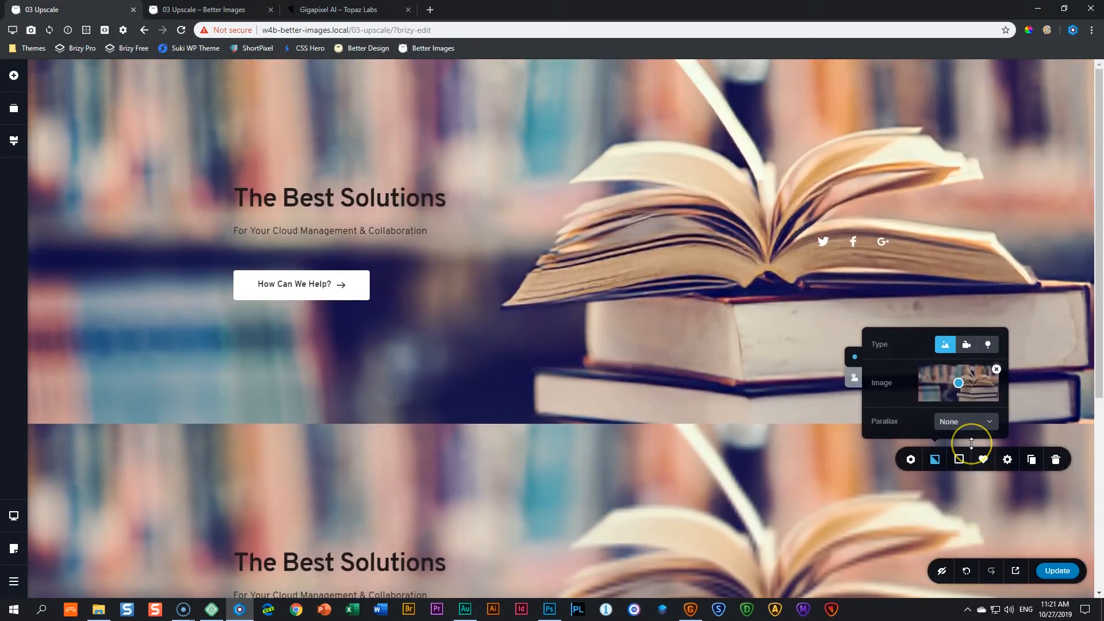
pyautogui.scroll(-3, 968, 444)
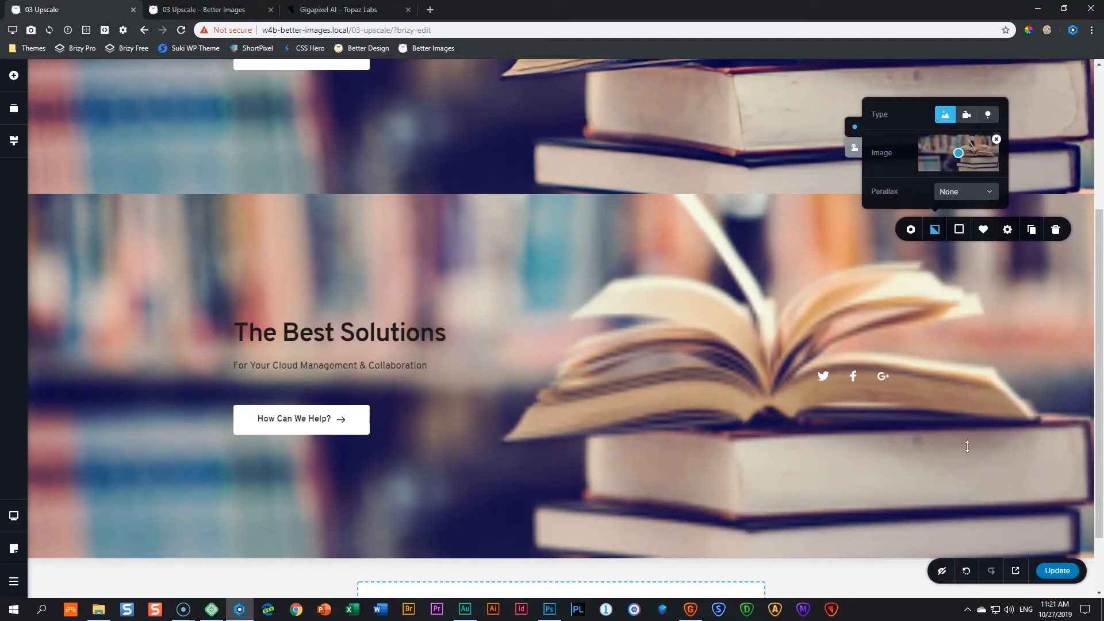
pyautogui.scroll(-2, 966, 448)
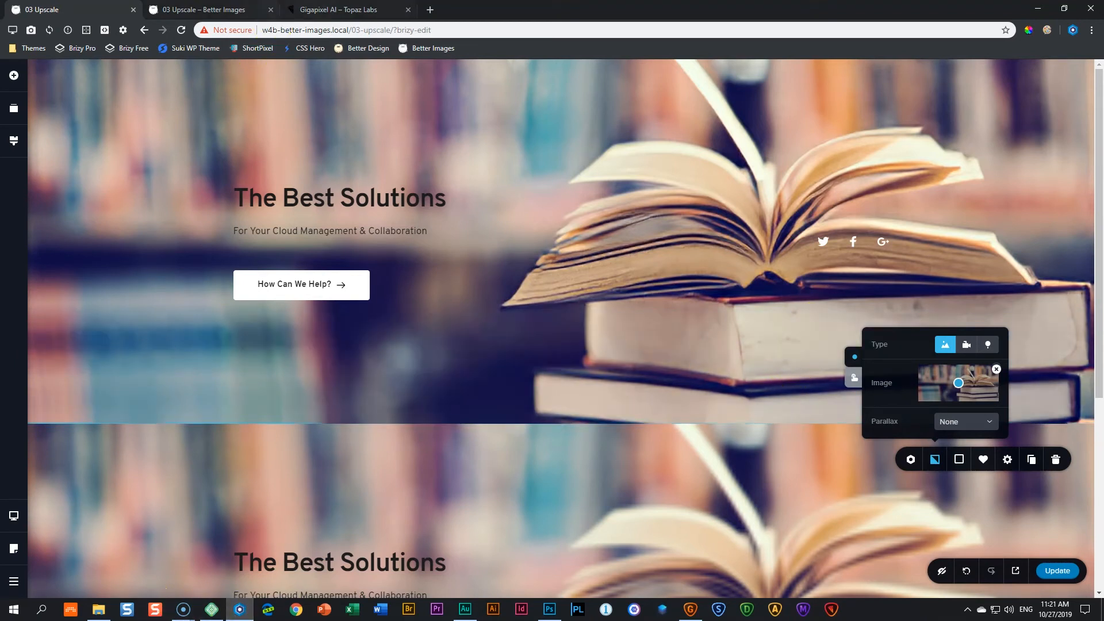
# Step: Switch to Gigapixel AI and add books 600px.jpeg from the Downloads folder
pyautogui.click(339, 9)
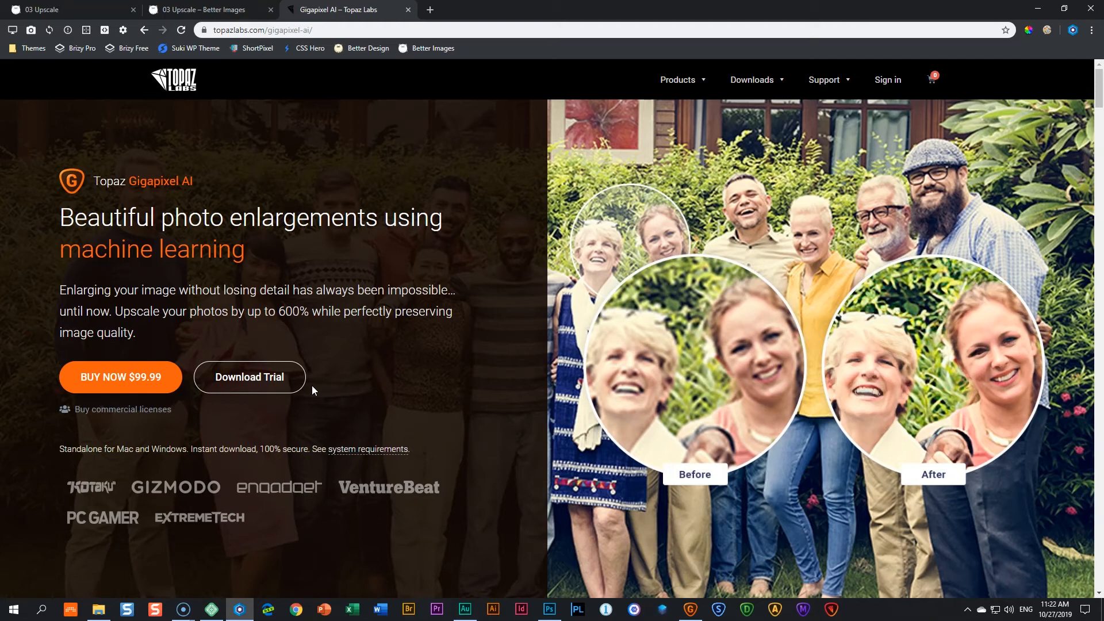
pyautogui.click(690, 608)
pyautogui.click(394, 133)
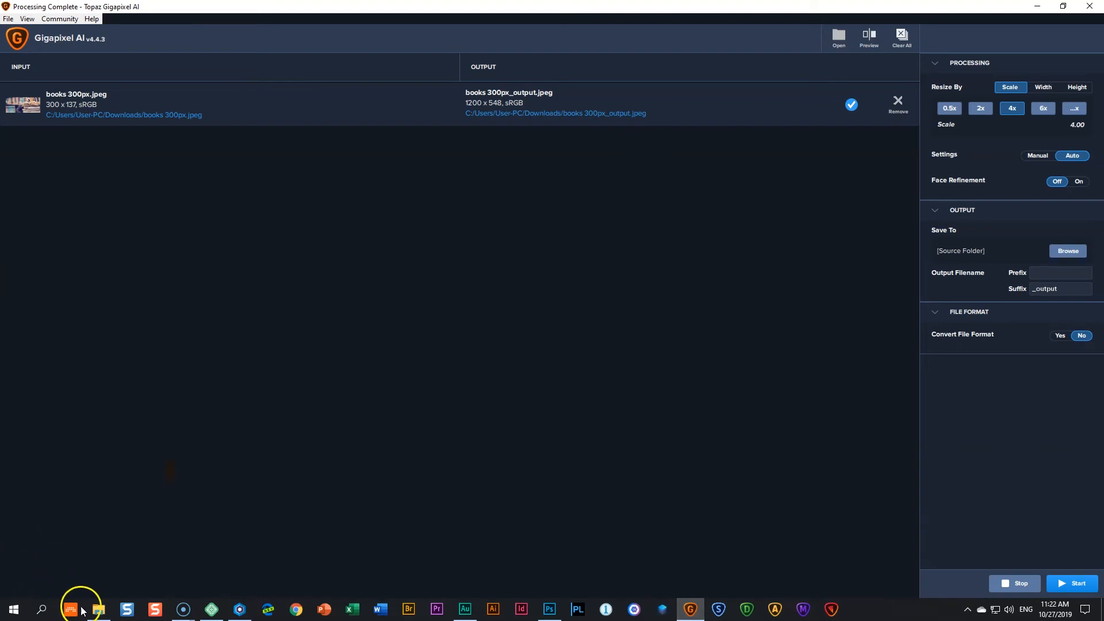
pyautogui.click(99, 608)
pyautogui.moveTo(773, 299); pyautogui.dragTo(181, 305)
pyautogui.click(137, 166)
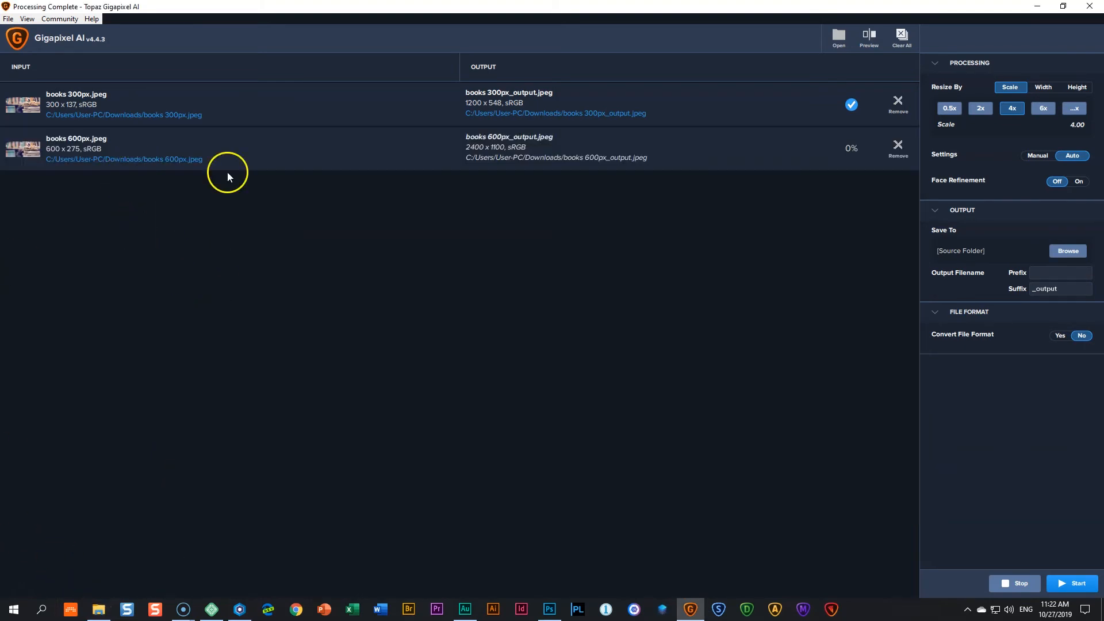
# Step: Preview books 600px.jpeg, set the scale to 6x and start the upscale
pyautogui.click(869, 39)
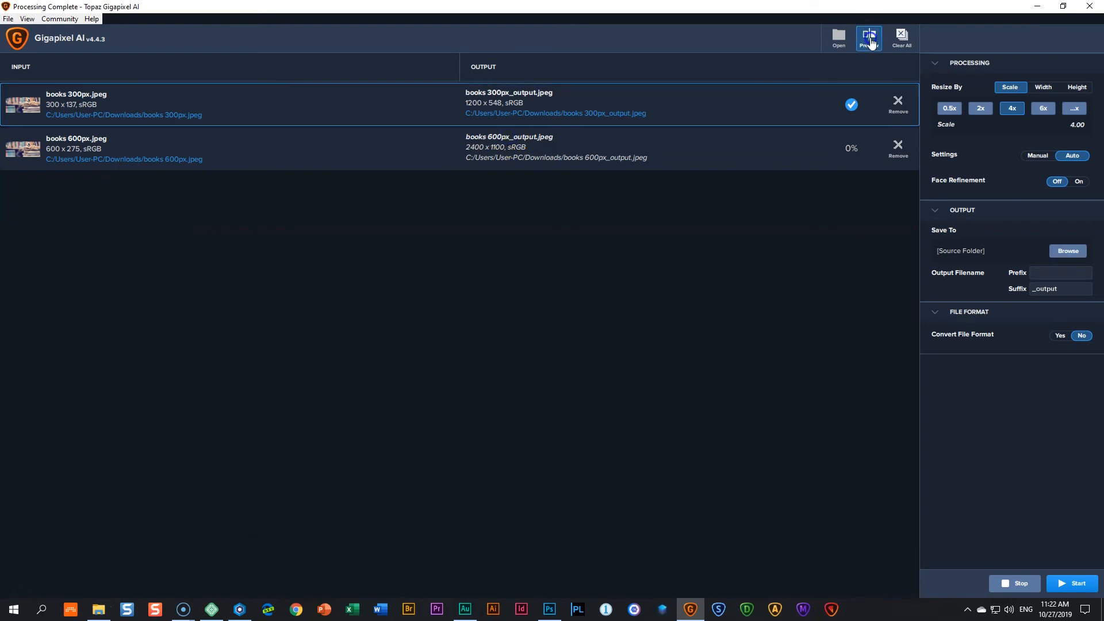
pyautogui.click(165, 162)
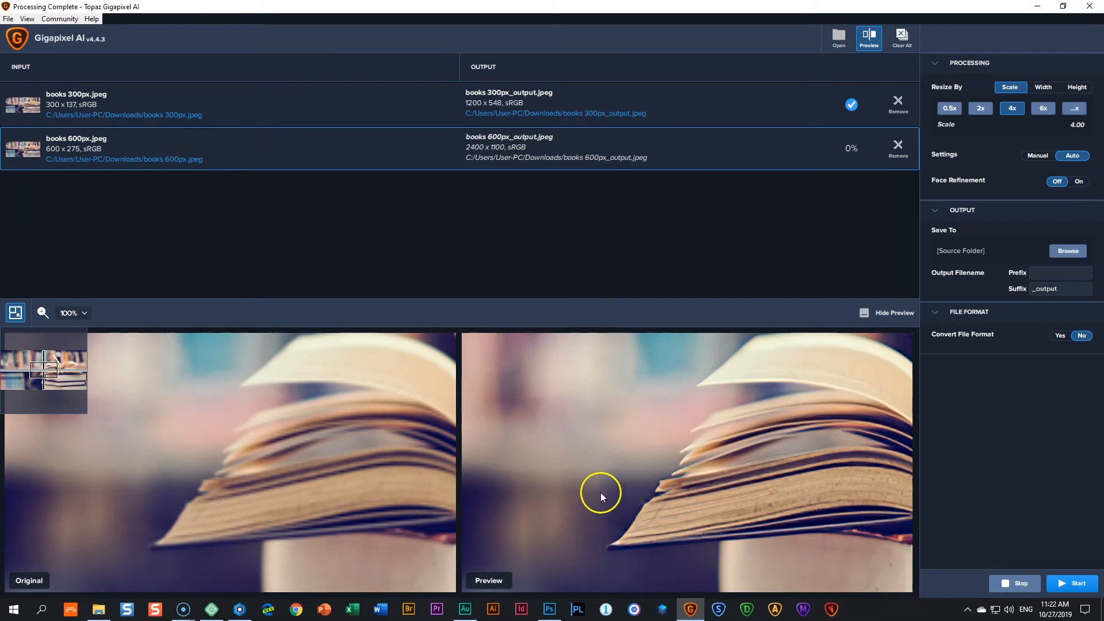
pyautogui.moveTo(44, 371); pyautogui.dragTo(56, 370)
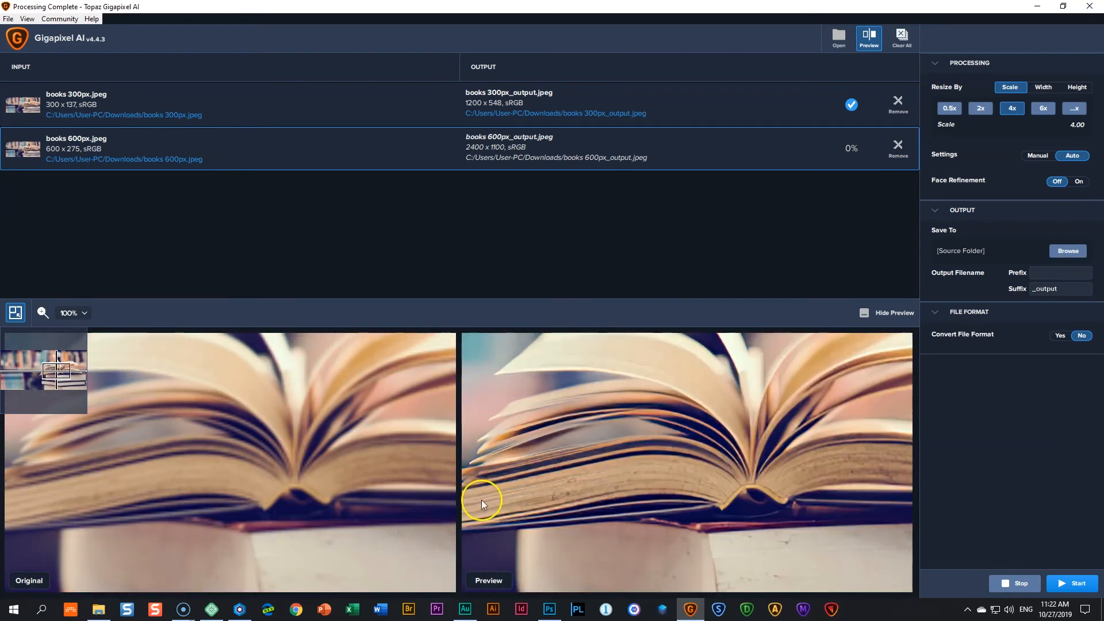
pyautogui.click(988, 109)
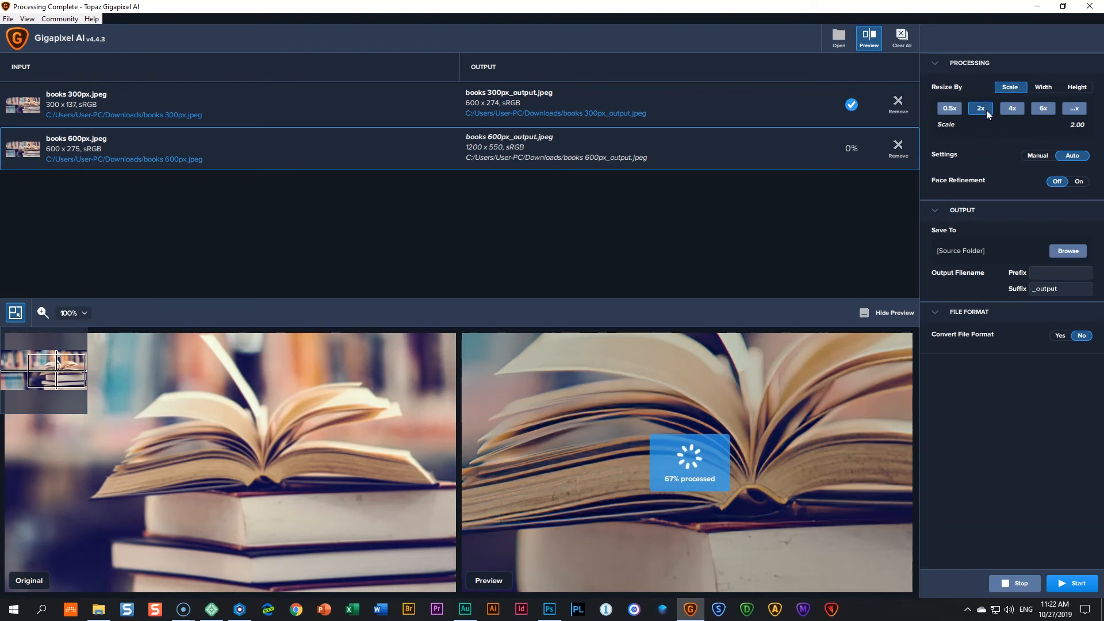
pyautogui.click(1008, 117)
pyautogui.click(1041, 112)
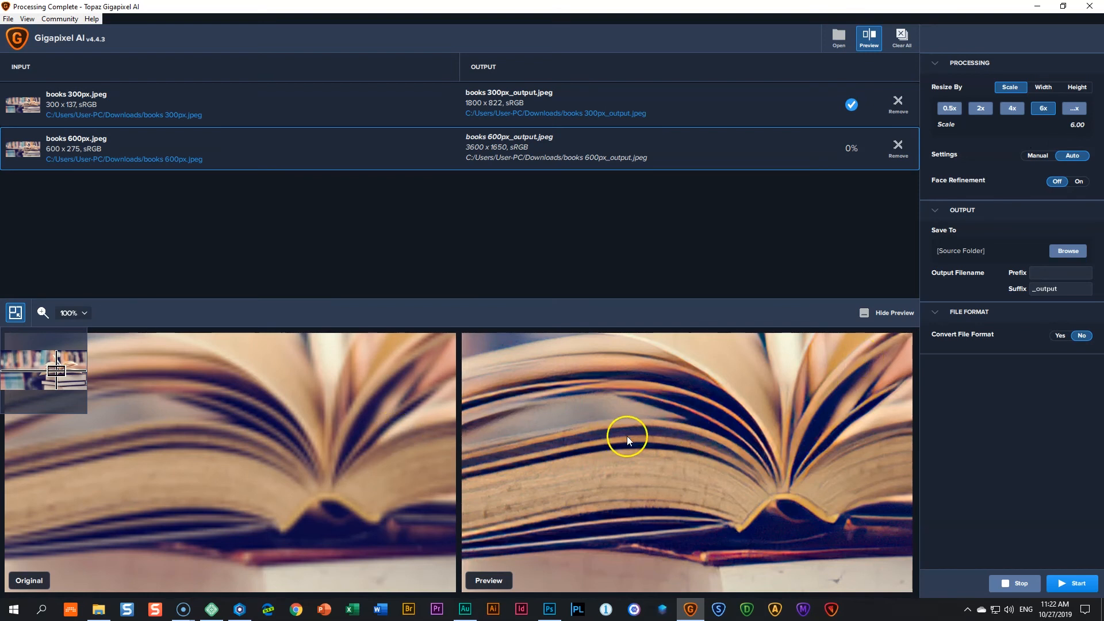
pyautogui.click(1072, 584)
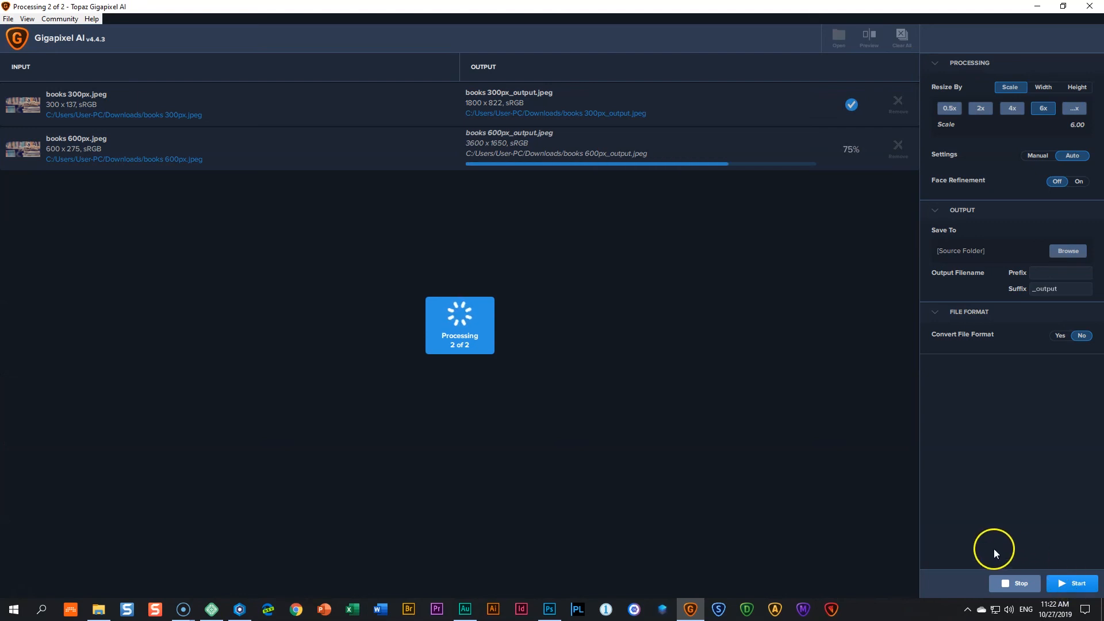
# Step: Open an upscaled image from the Downloads folder in the photo viewer
pyautogui.click(99, 609)
pyautogui.doubleClick(660, 443)
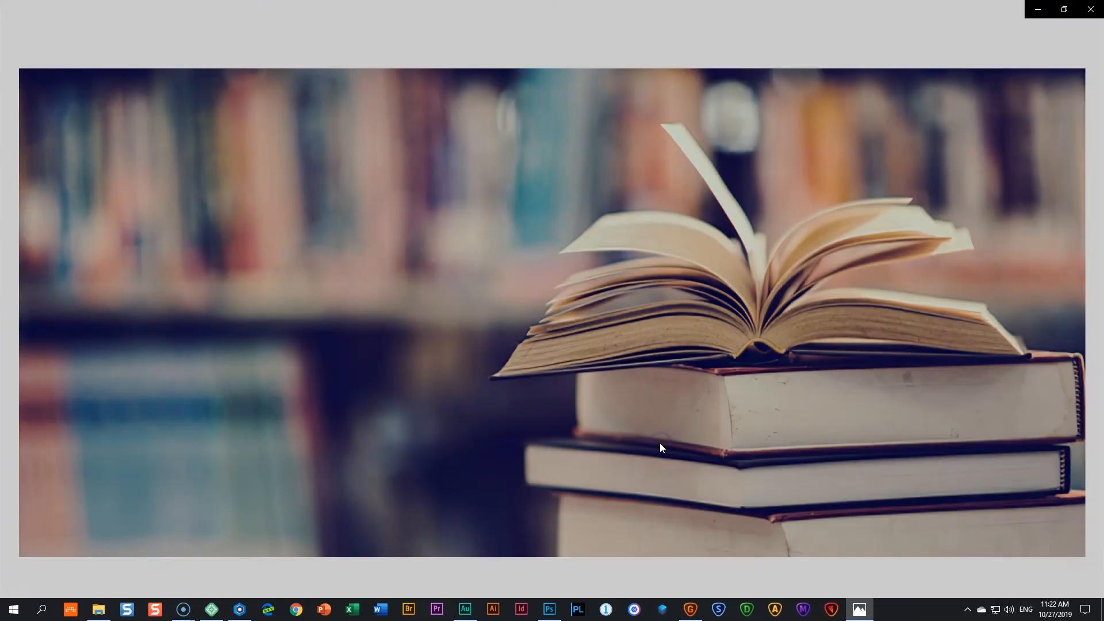